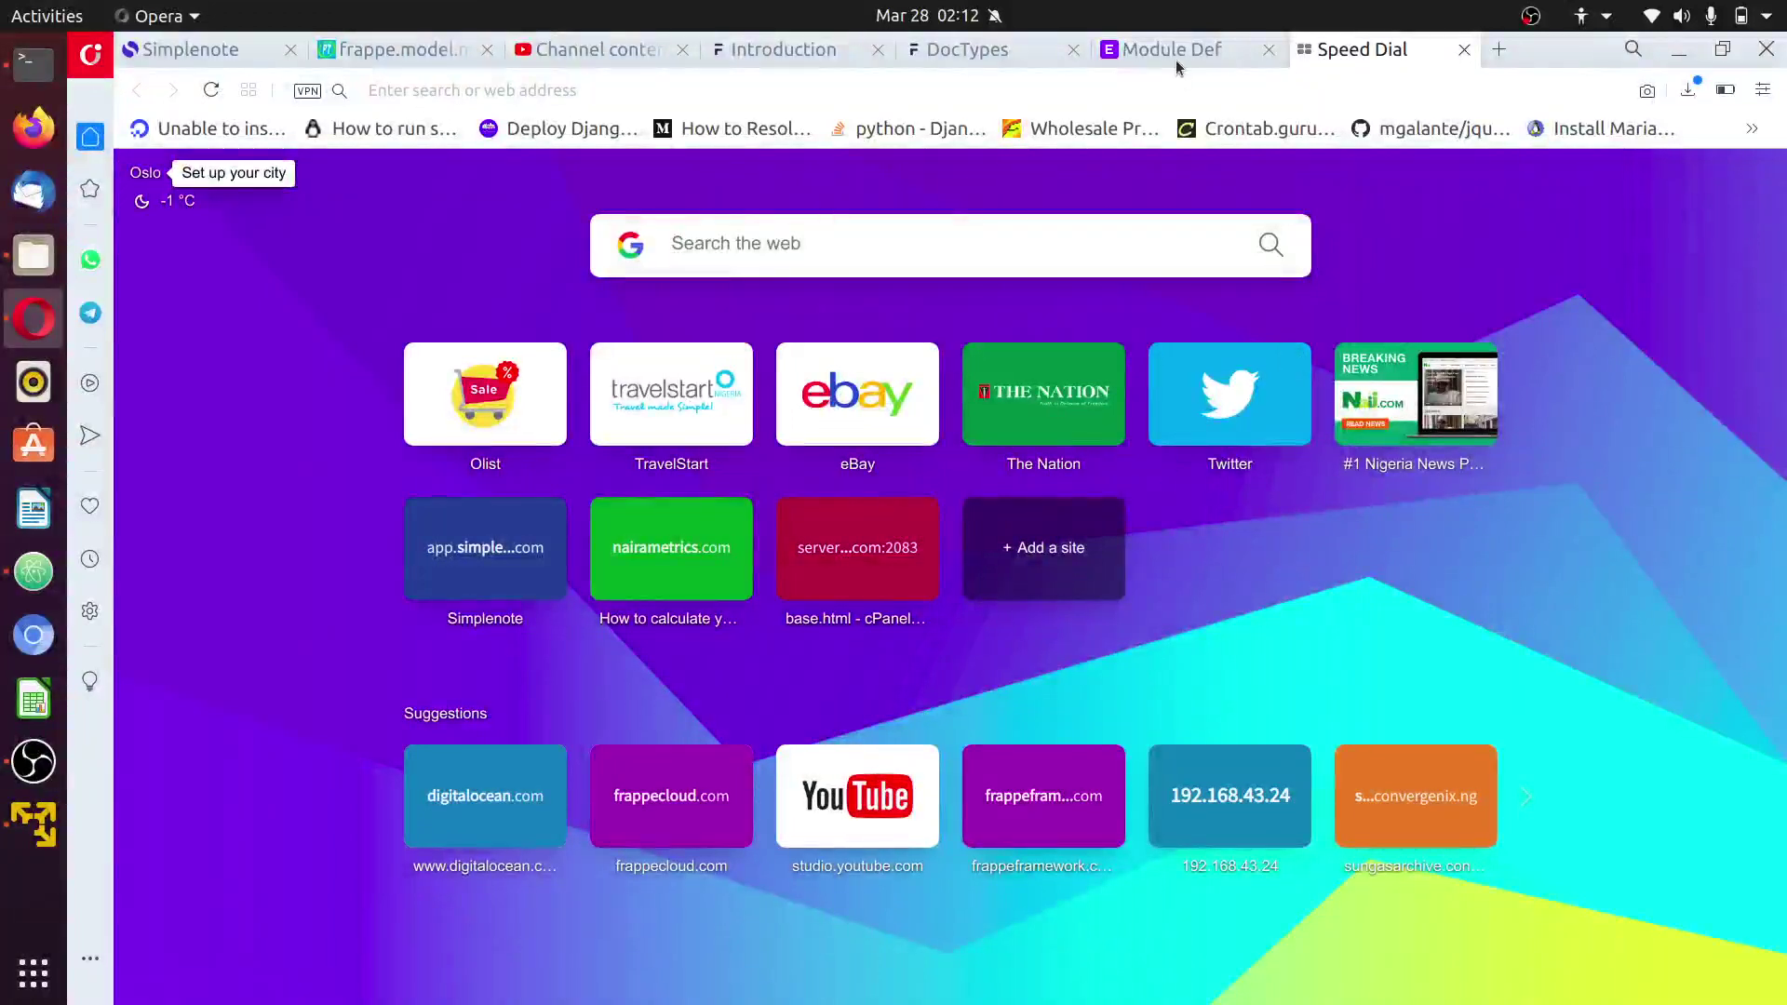
Step: Open the Understanding DocTypes docs page and scroll through its Introduction section and back up
left_click(1175, 51)
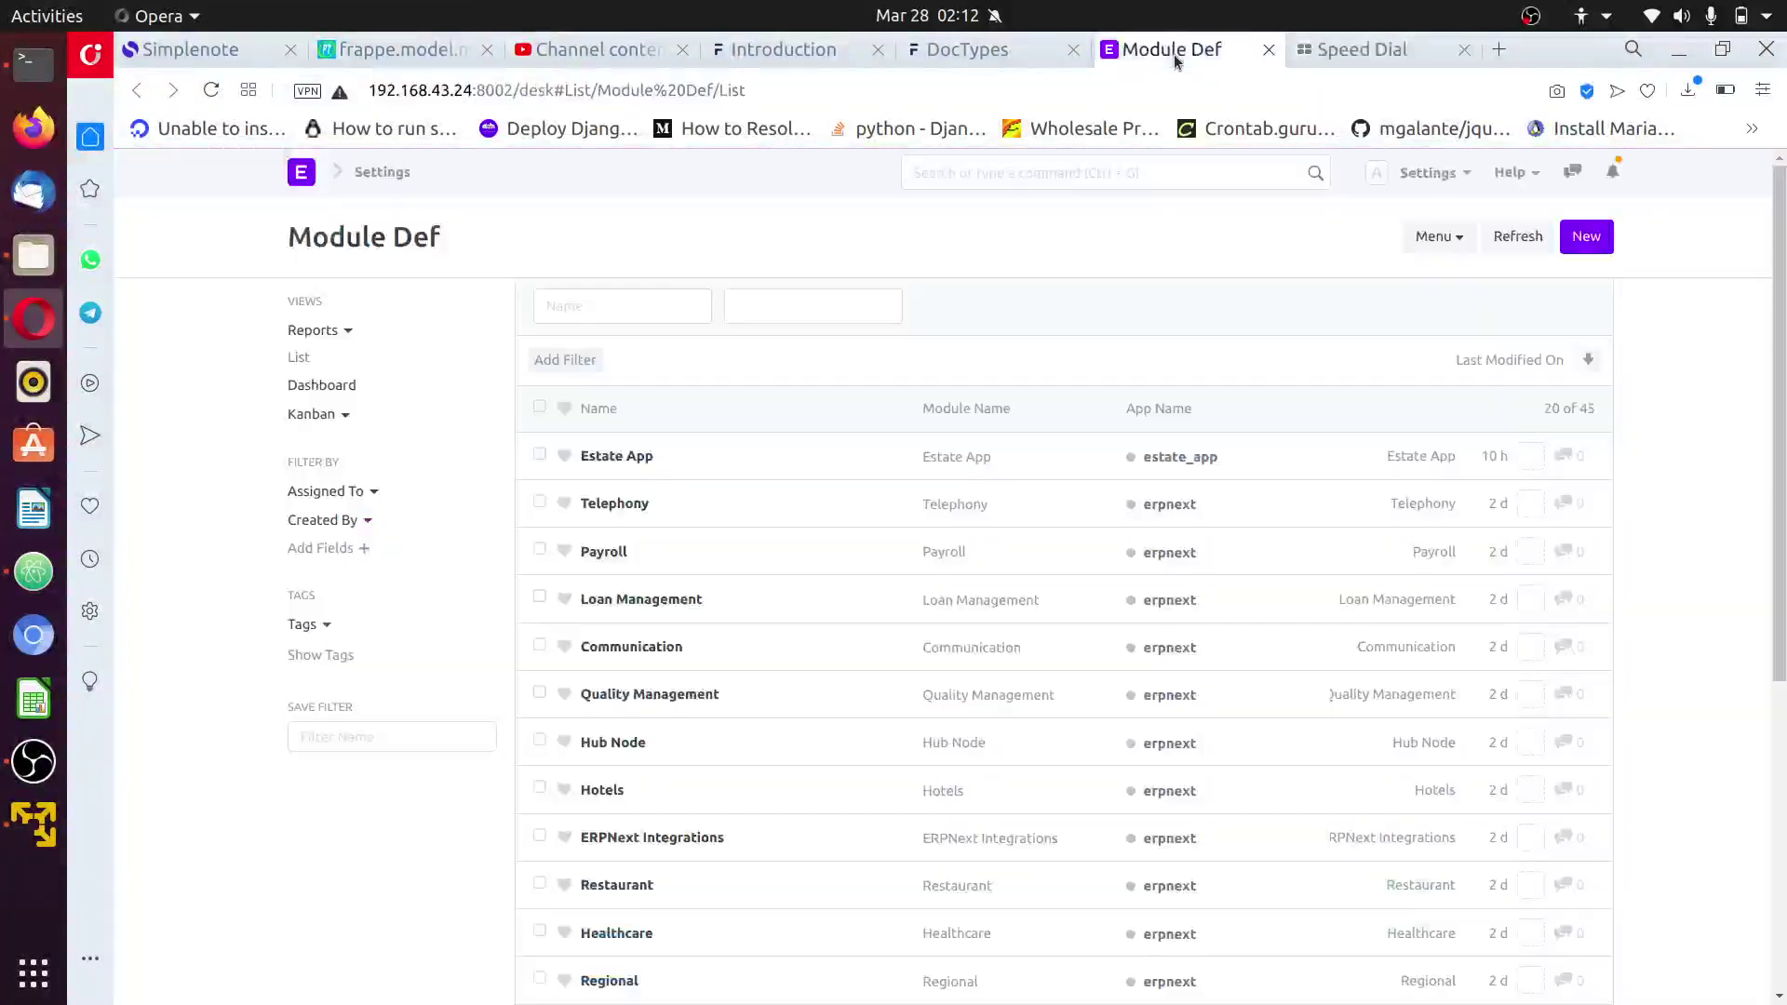
left_click(1030, 45)
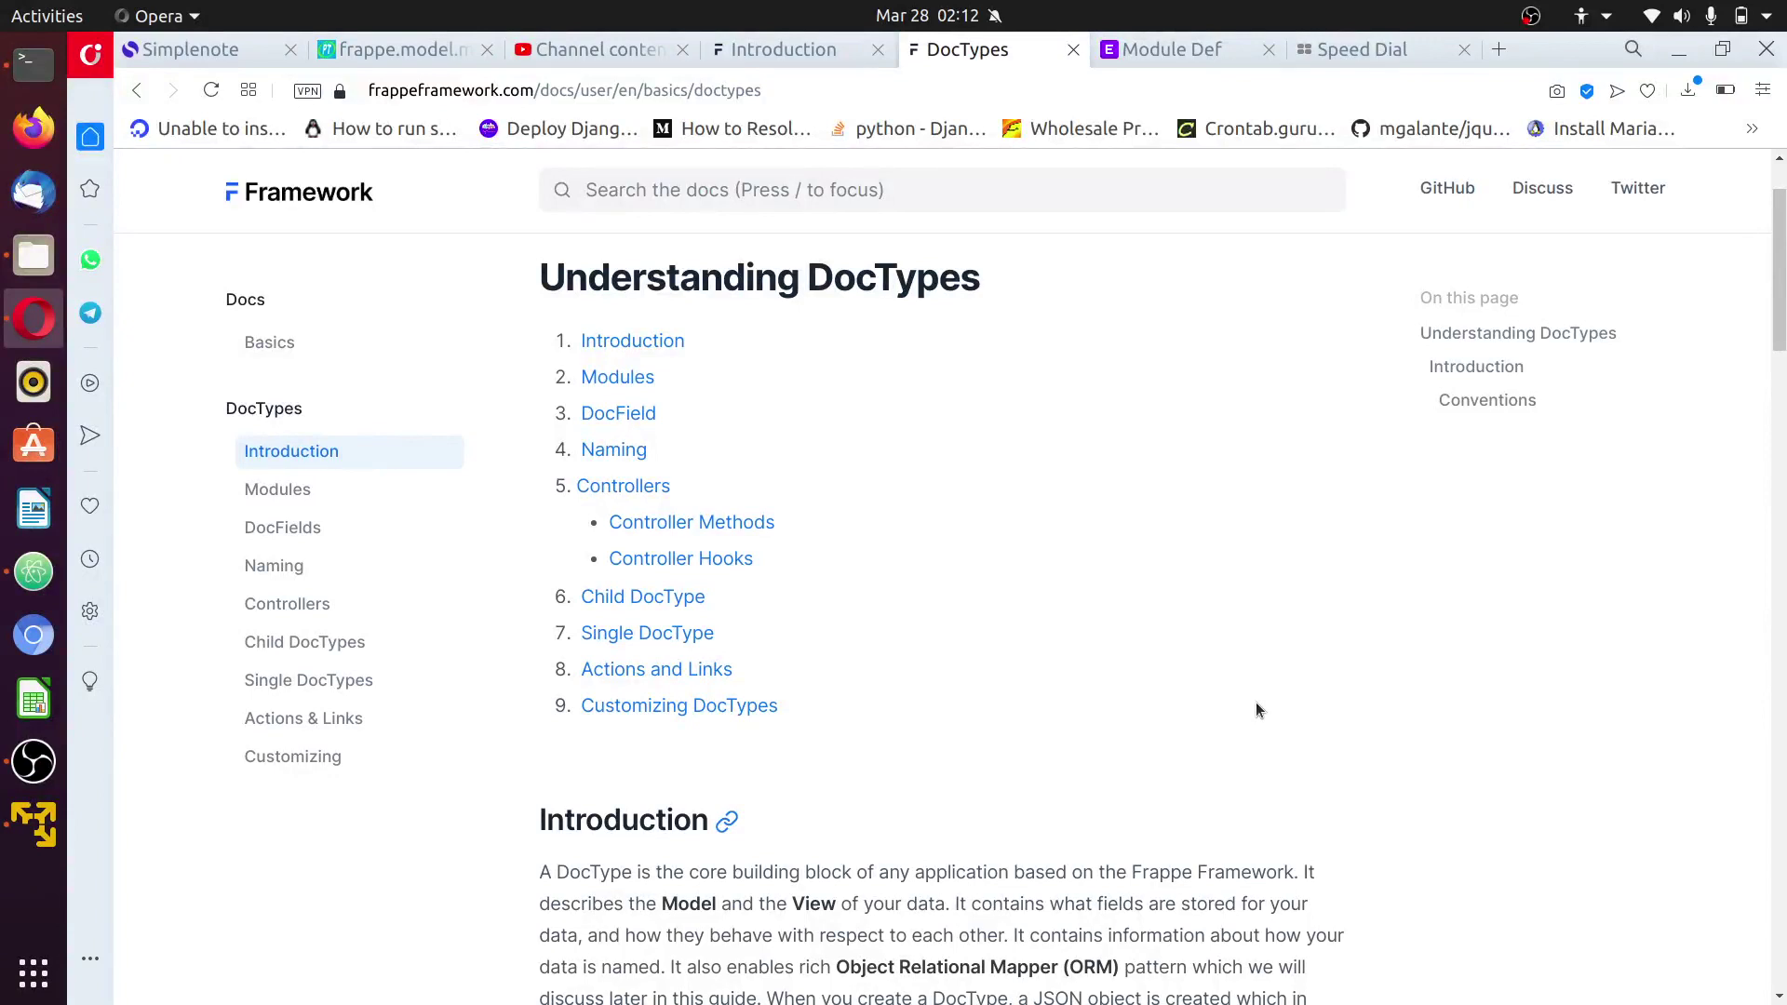
scroll(1256, 711, "down", 1)
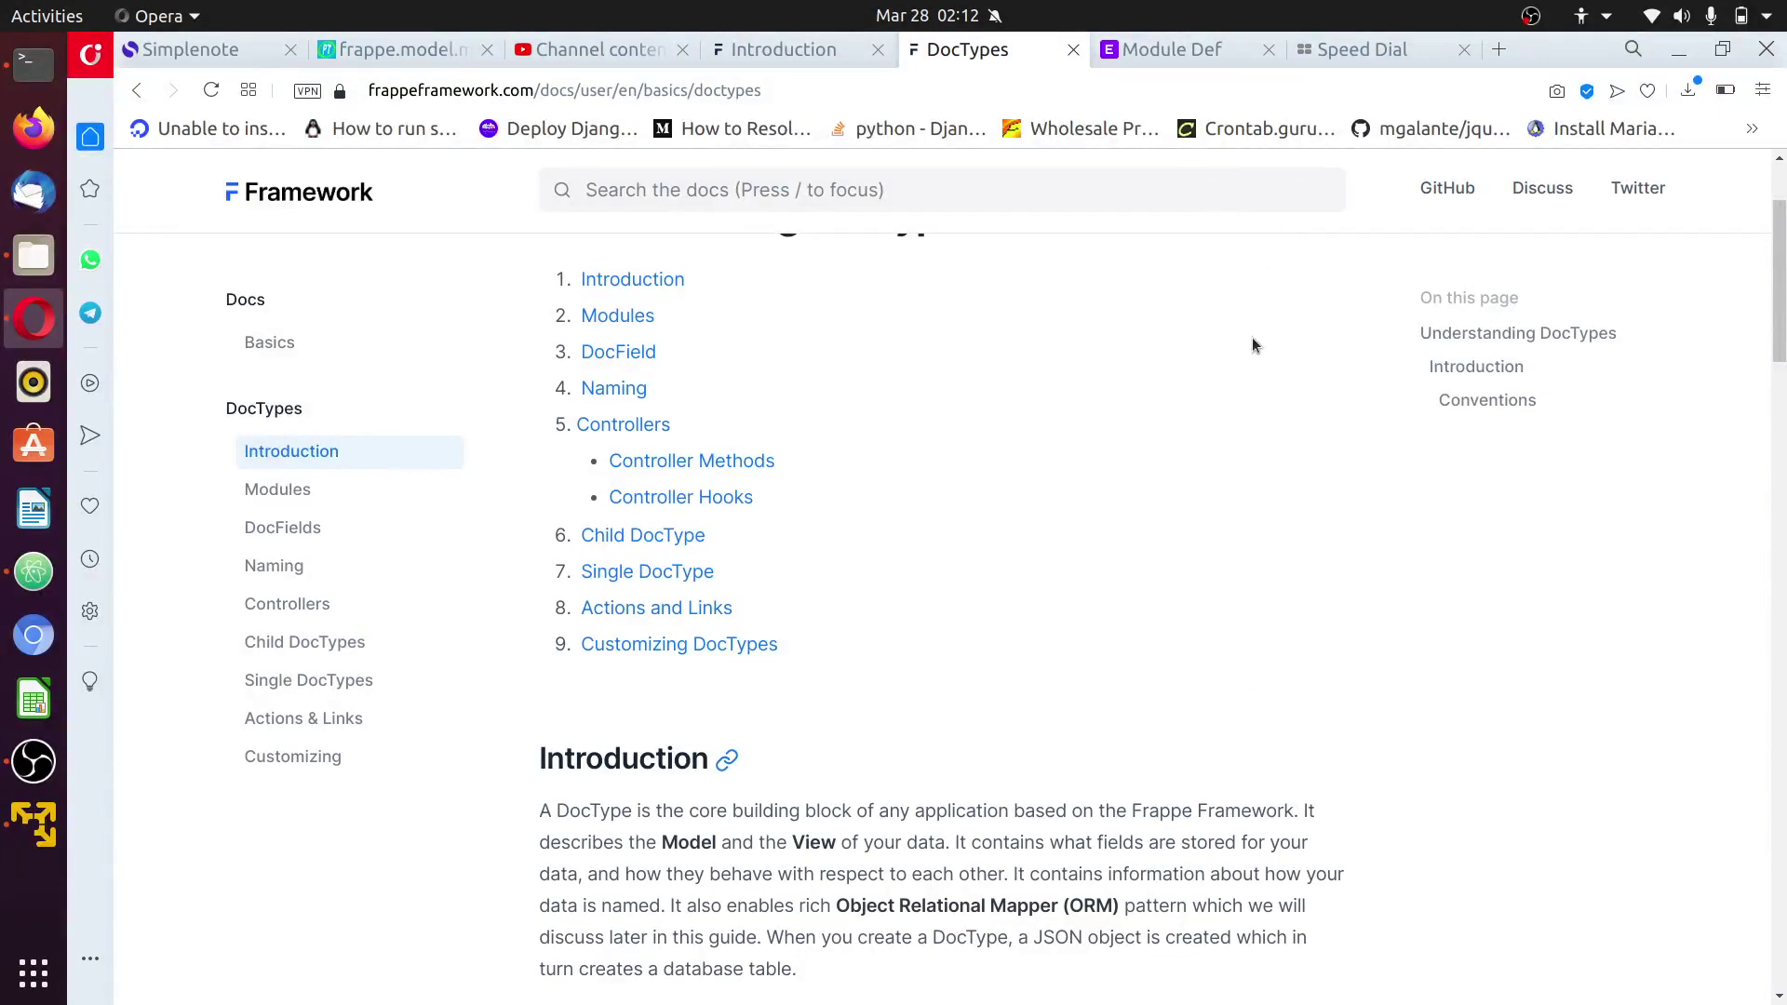
scroll(1251, 423, "down", 5)
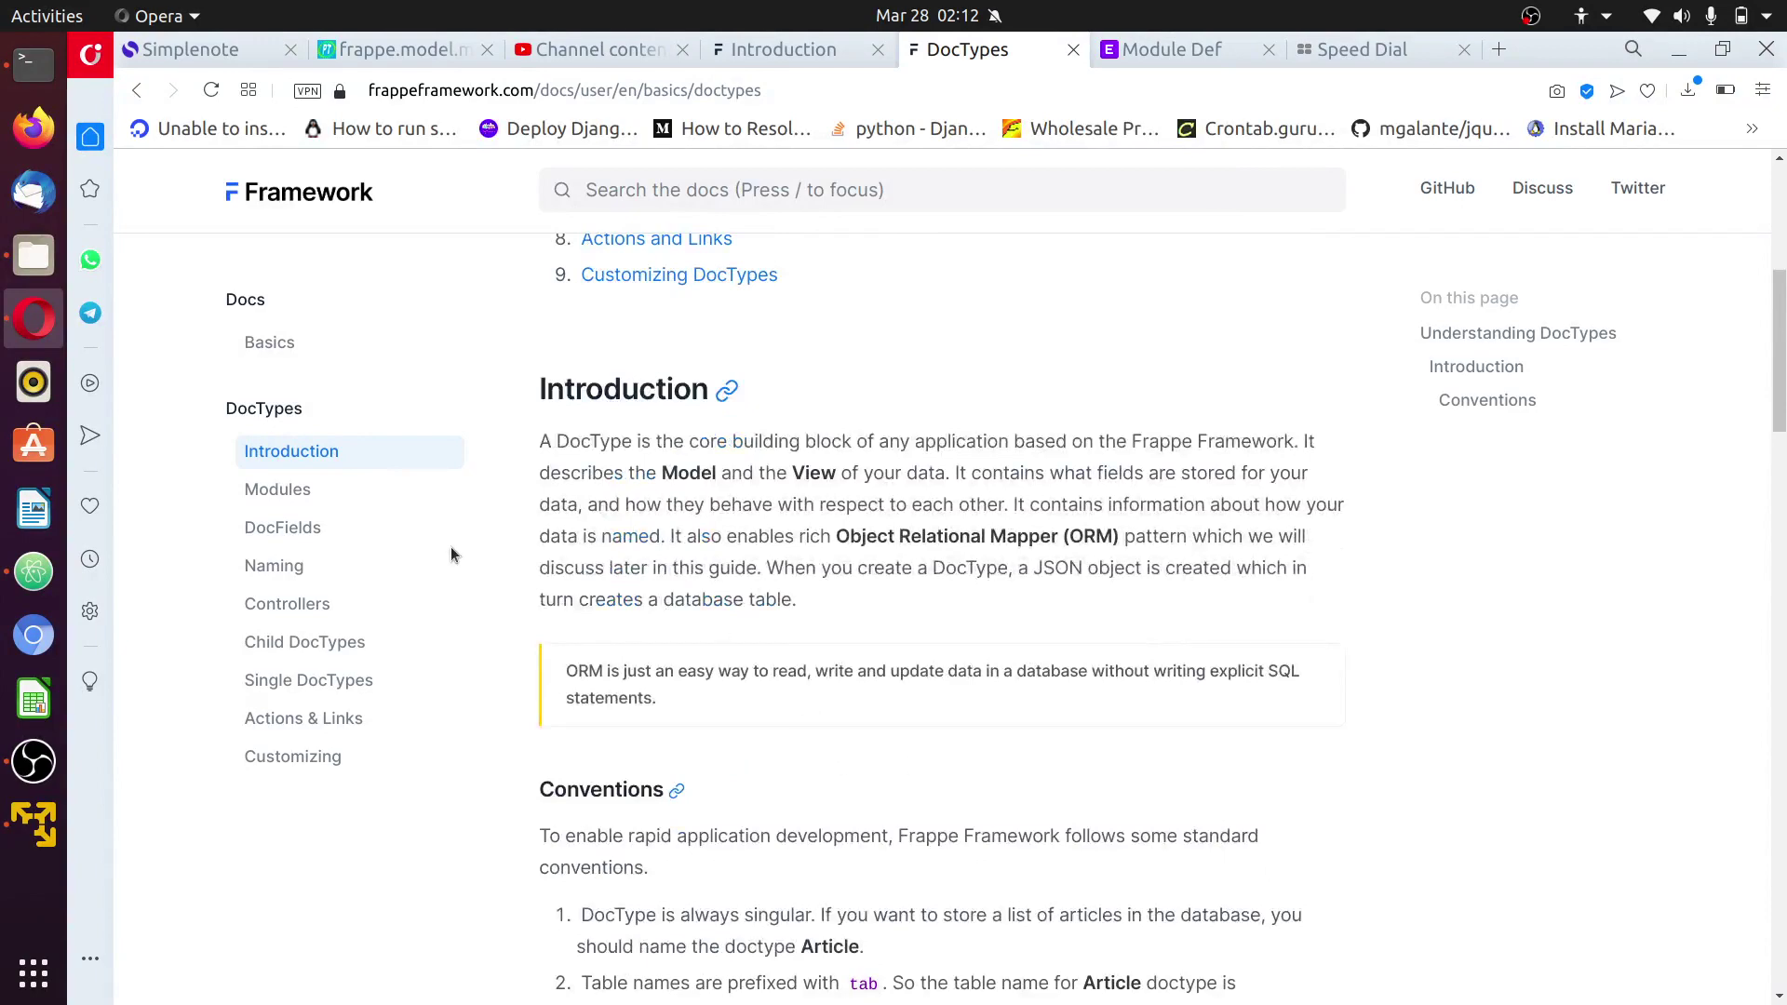
scroll(871, 539, "up", 6)
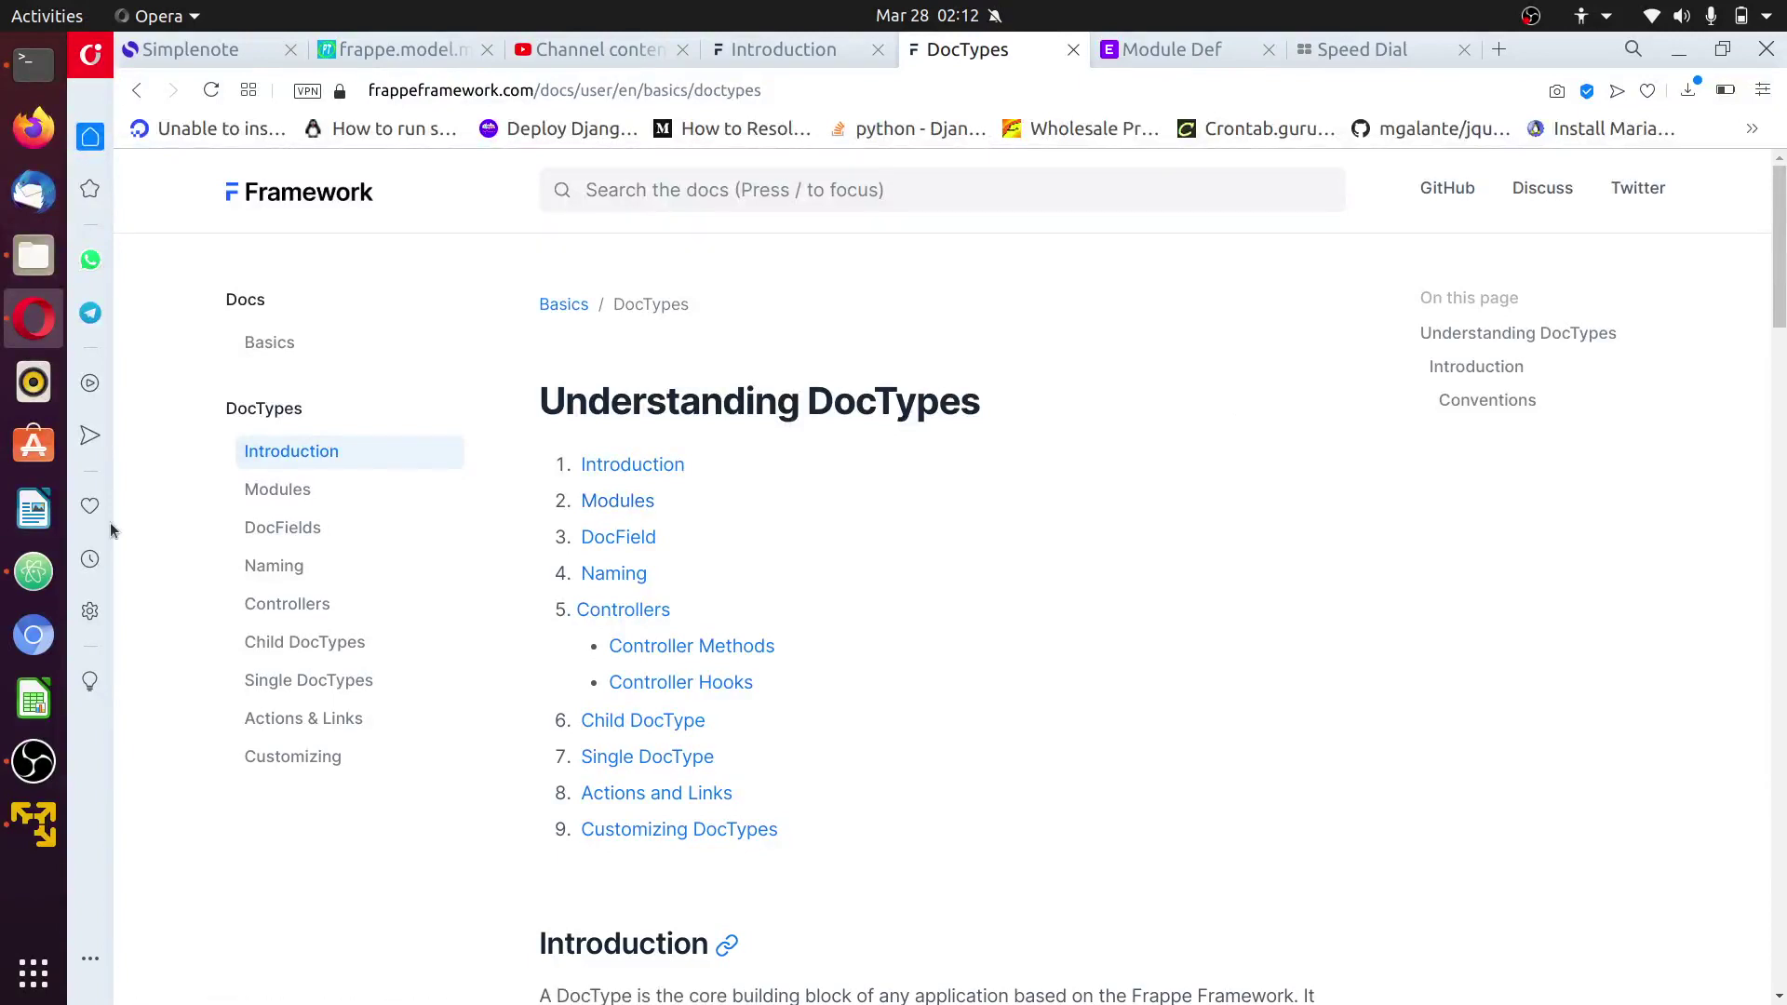
Step: In Atom, expand apps/estate_app/estate_app, collapse estate_house, then return to the browser
left_click(34, 572)
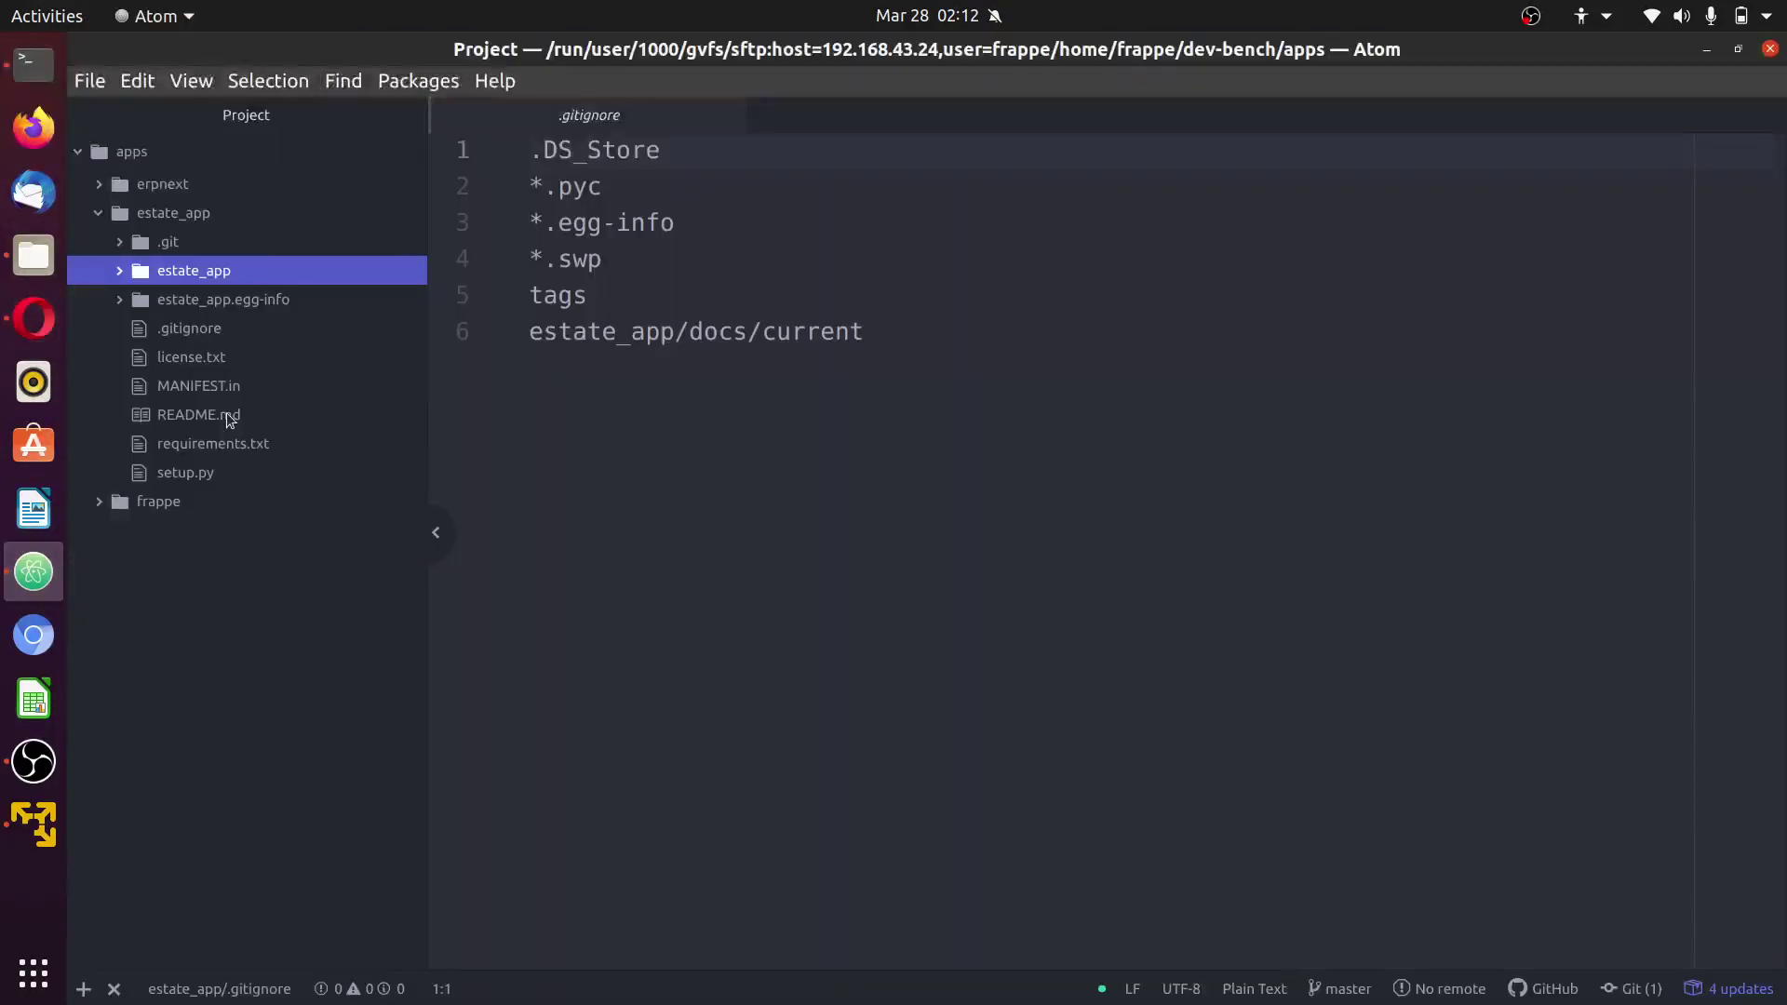
left_click(135, 271)
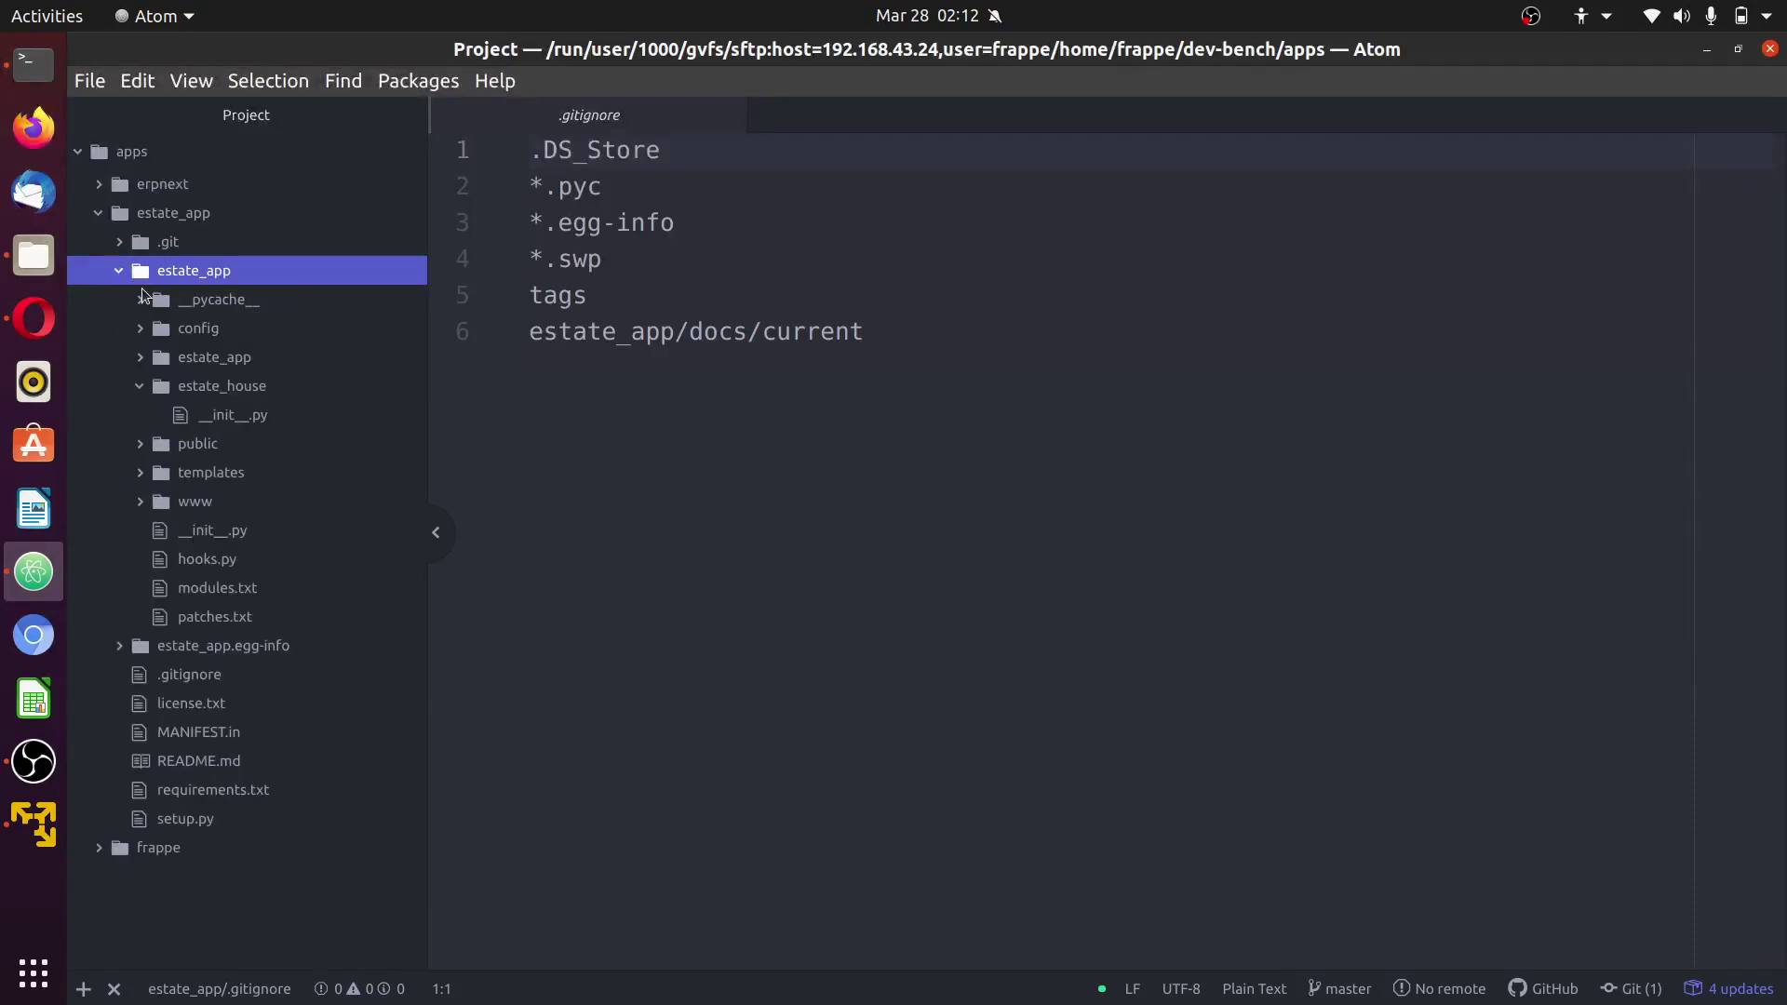
left_click(153, 387)
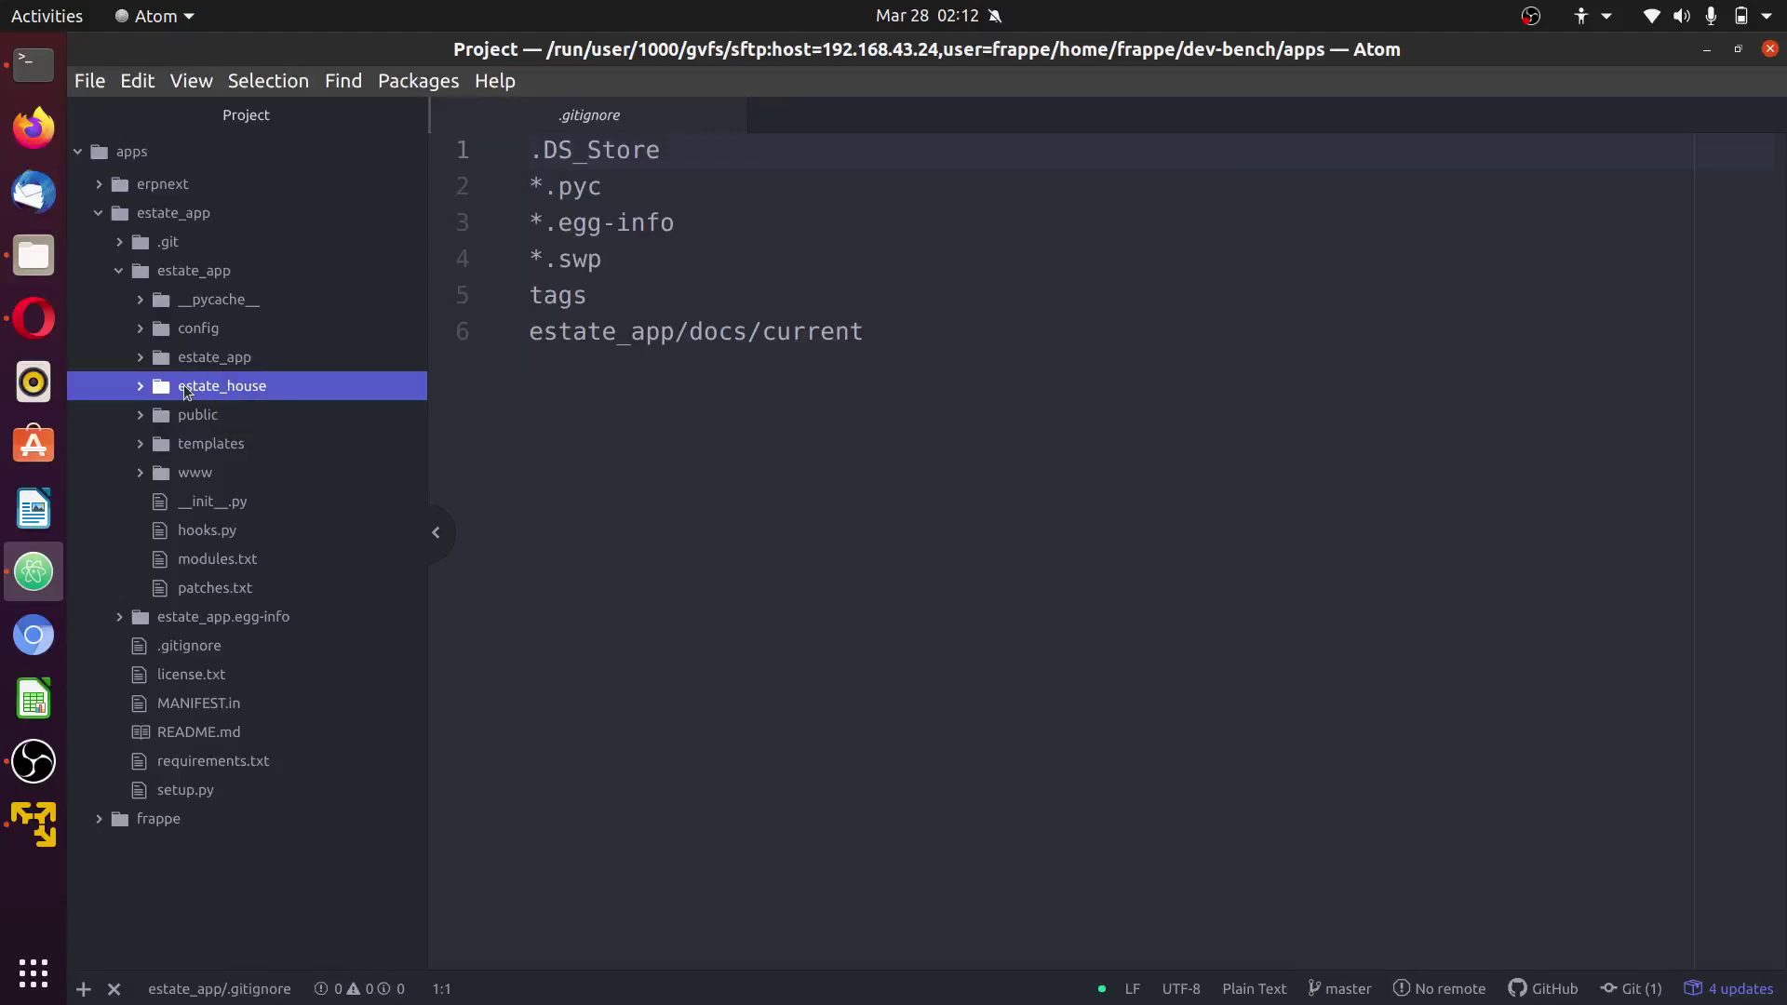
left_click(37, 326)
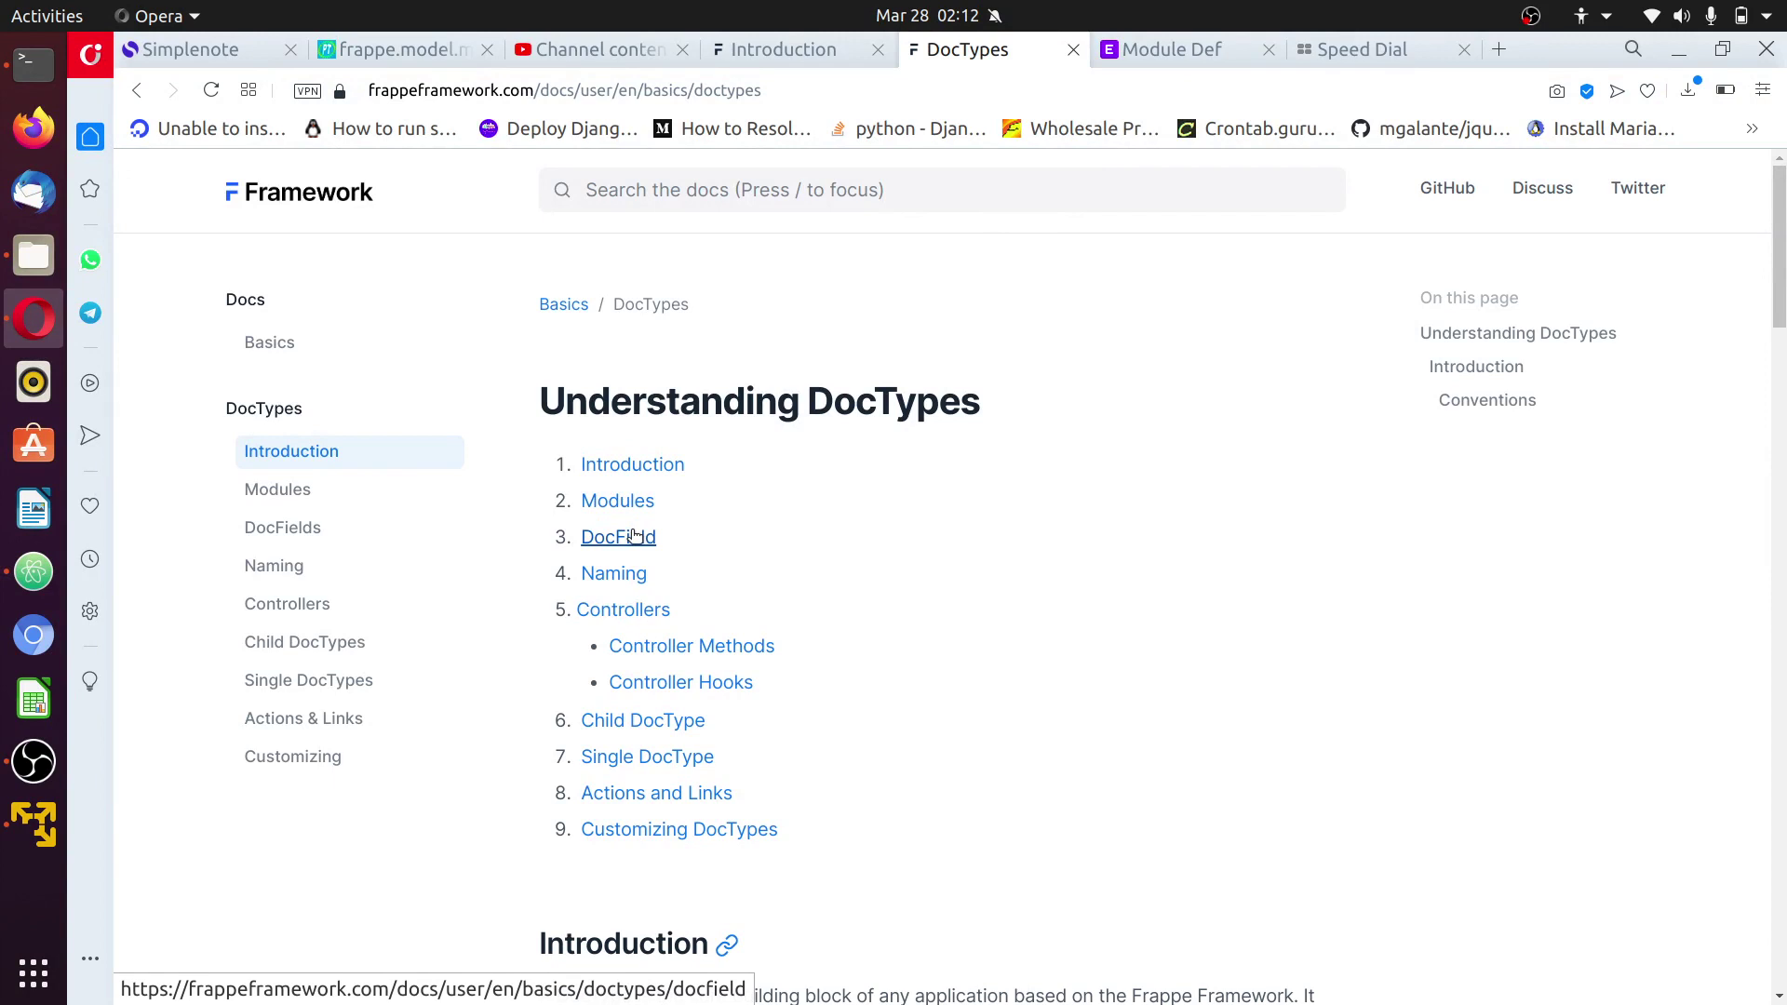
Step: From the Desk home page, open the Sales Invoice list and start a new invoice
left_click(1127, 51)
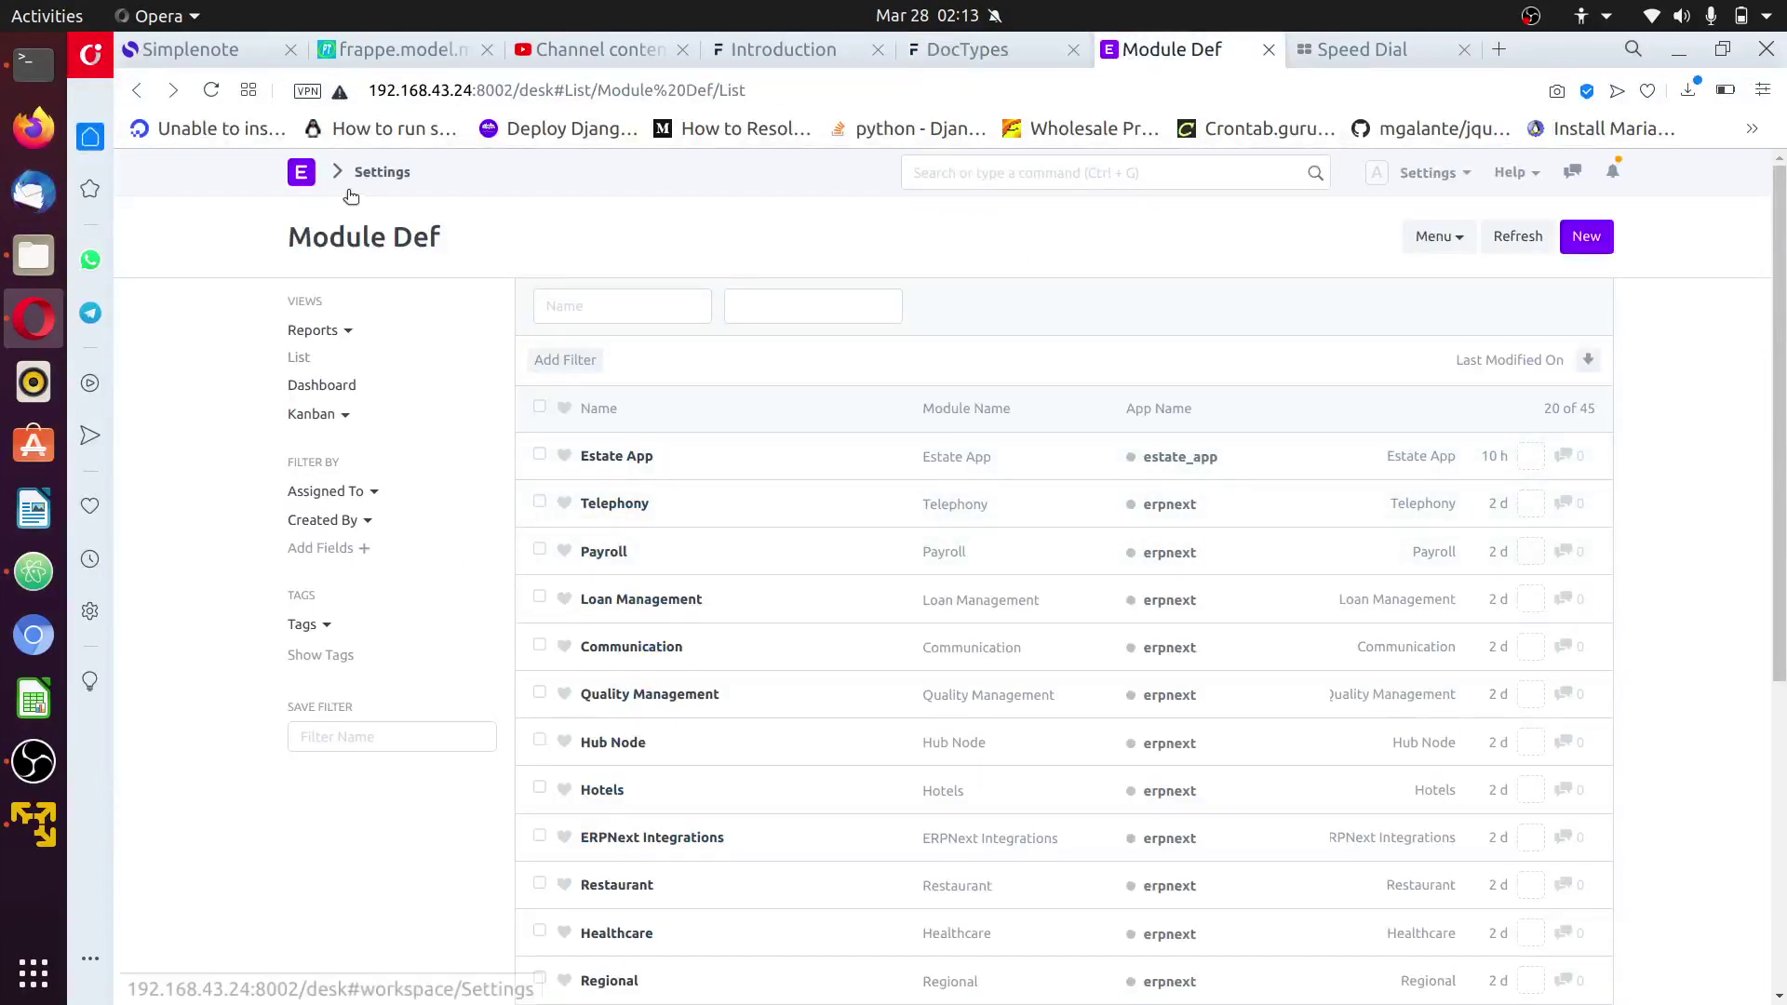
left_click(301, 173)
left_click(681, 411)
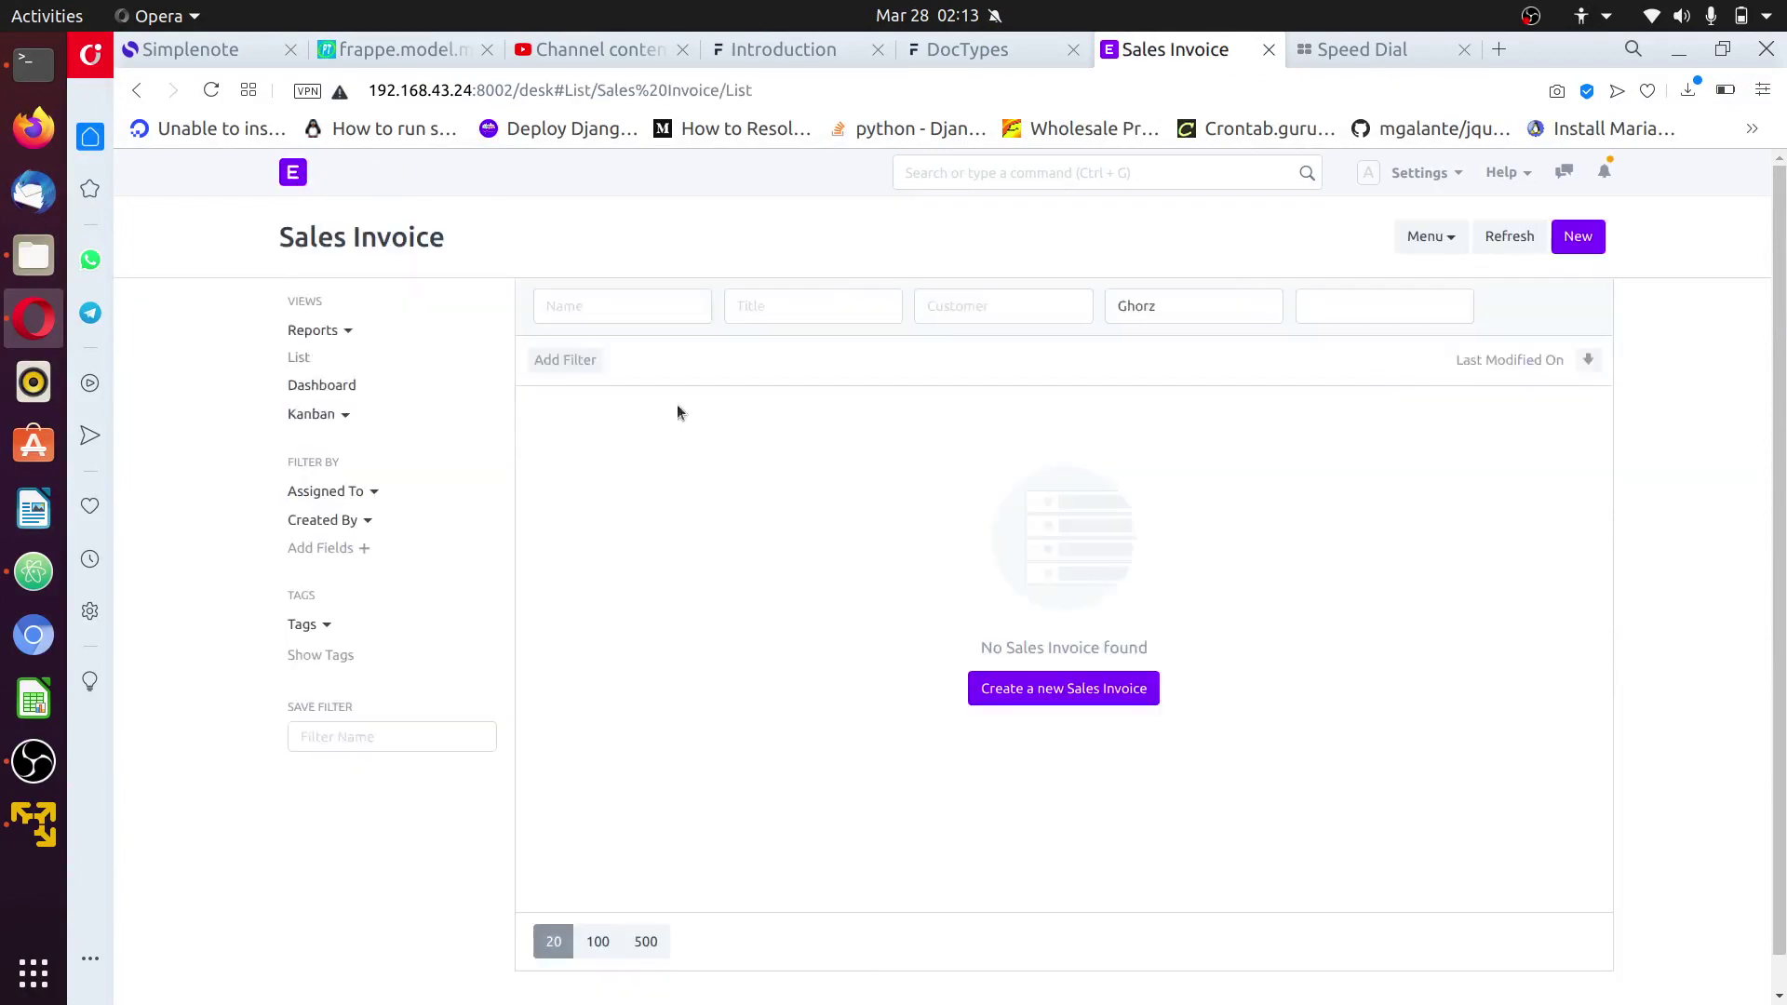
left_click(1074, 697)
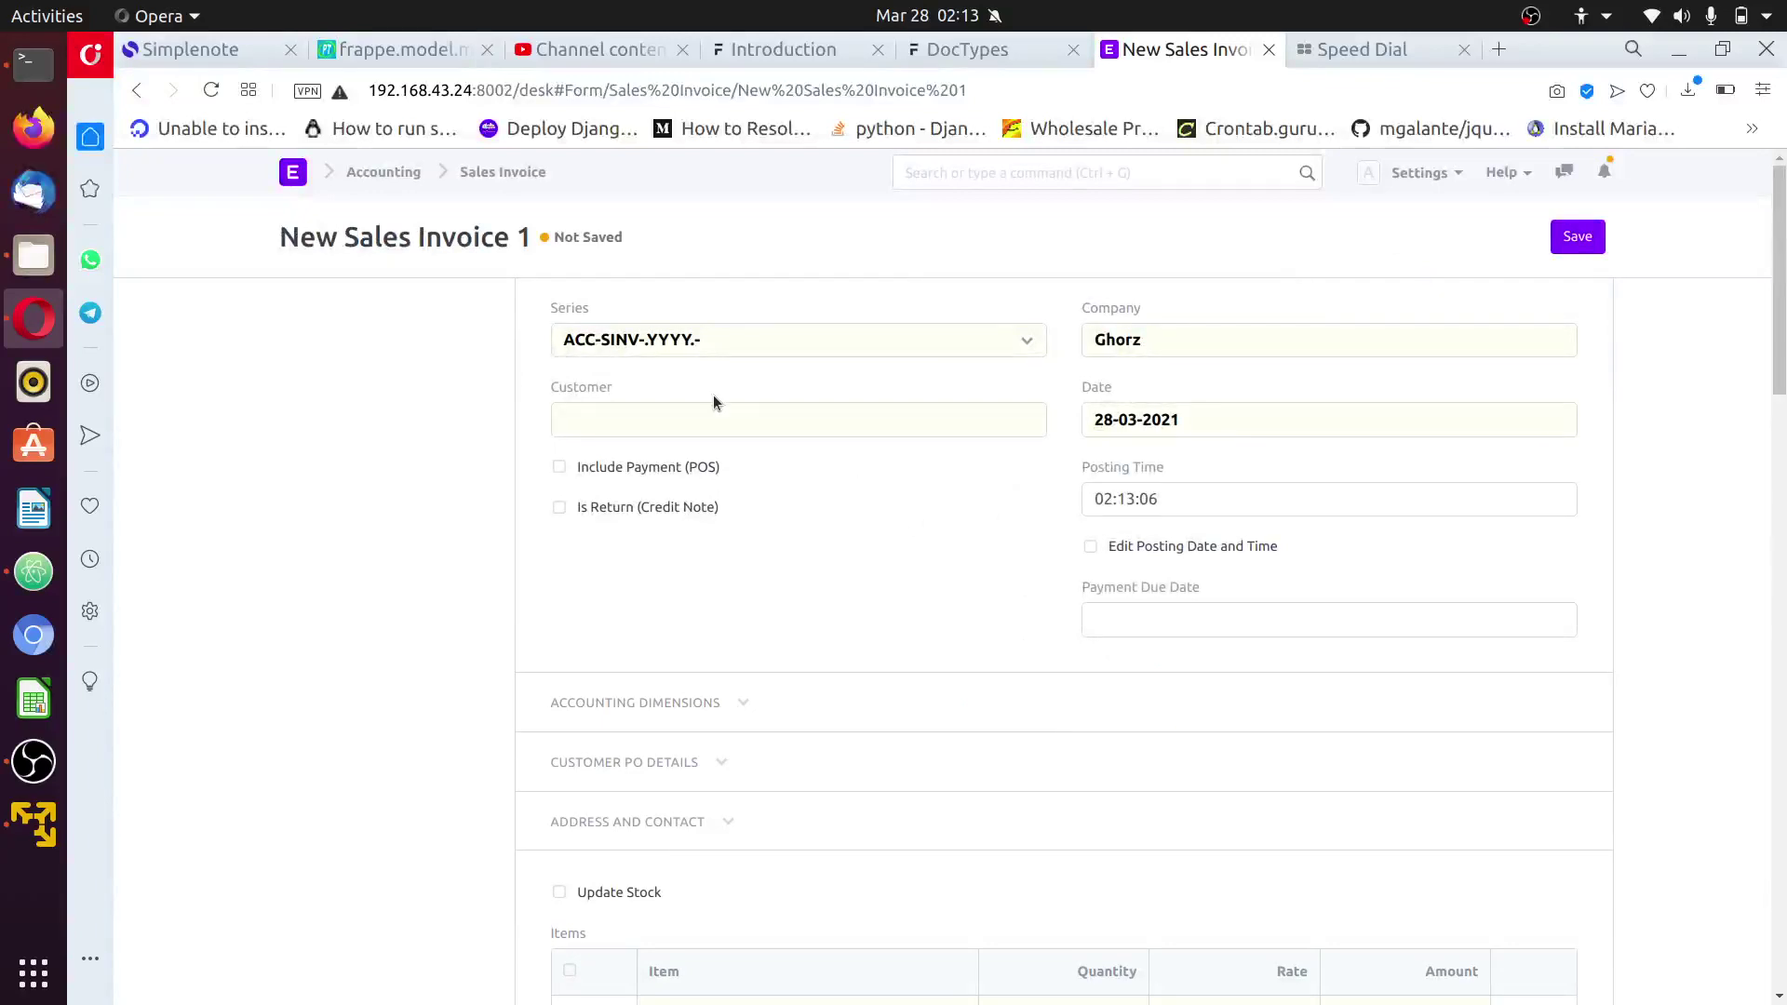
Step: Leave the blank invoice for the empty Sales Invoice list and open its Menu options
left_click(718, 417)
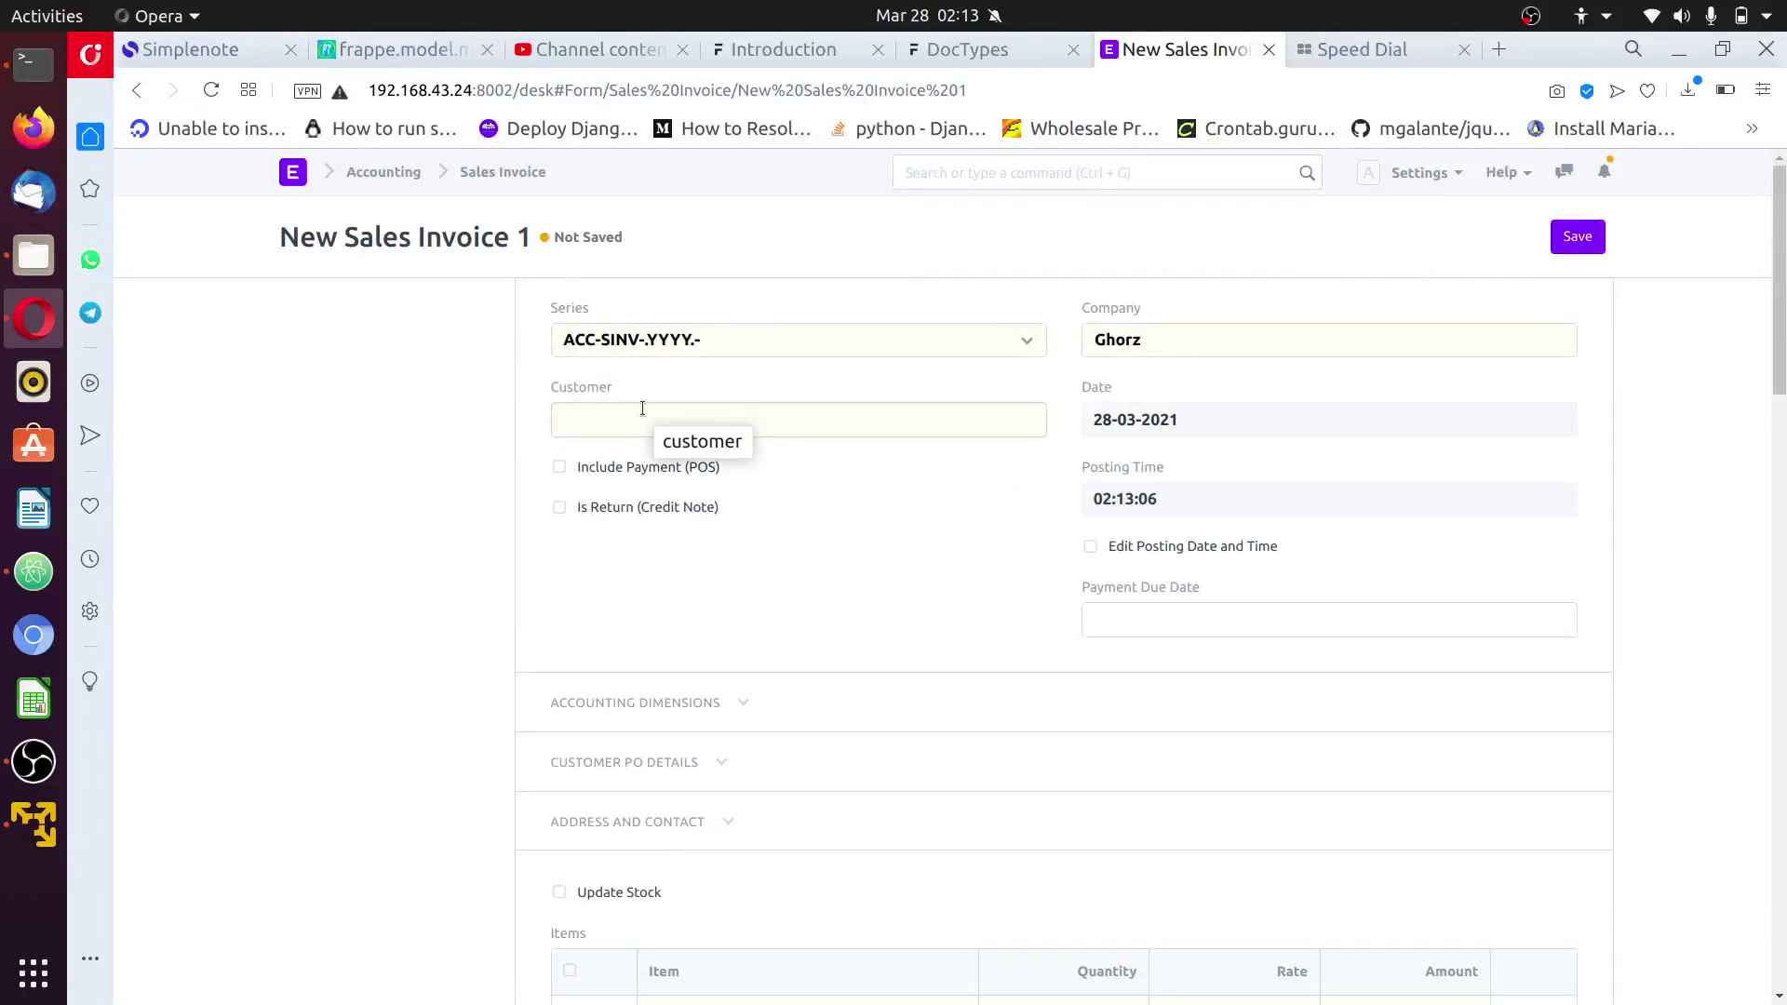
left_click(146, 93)
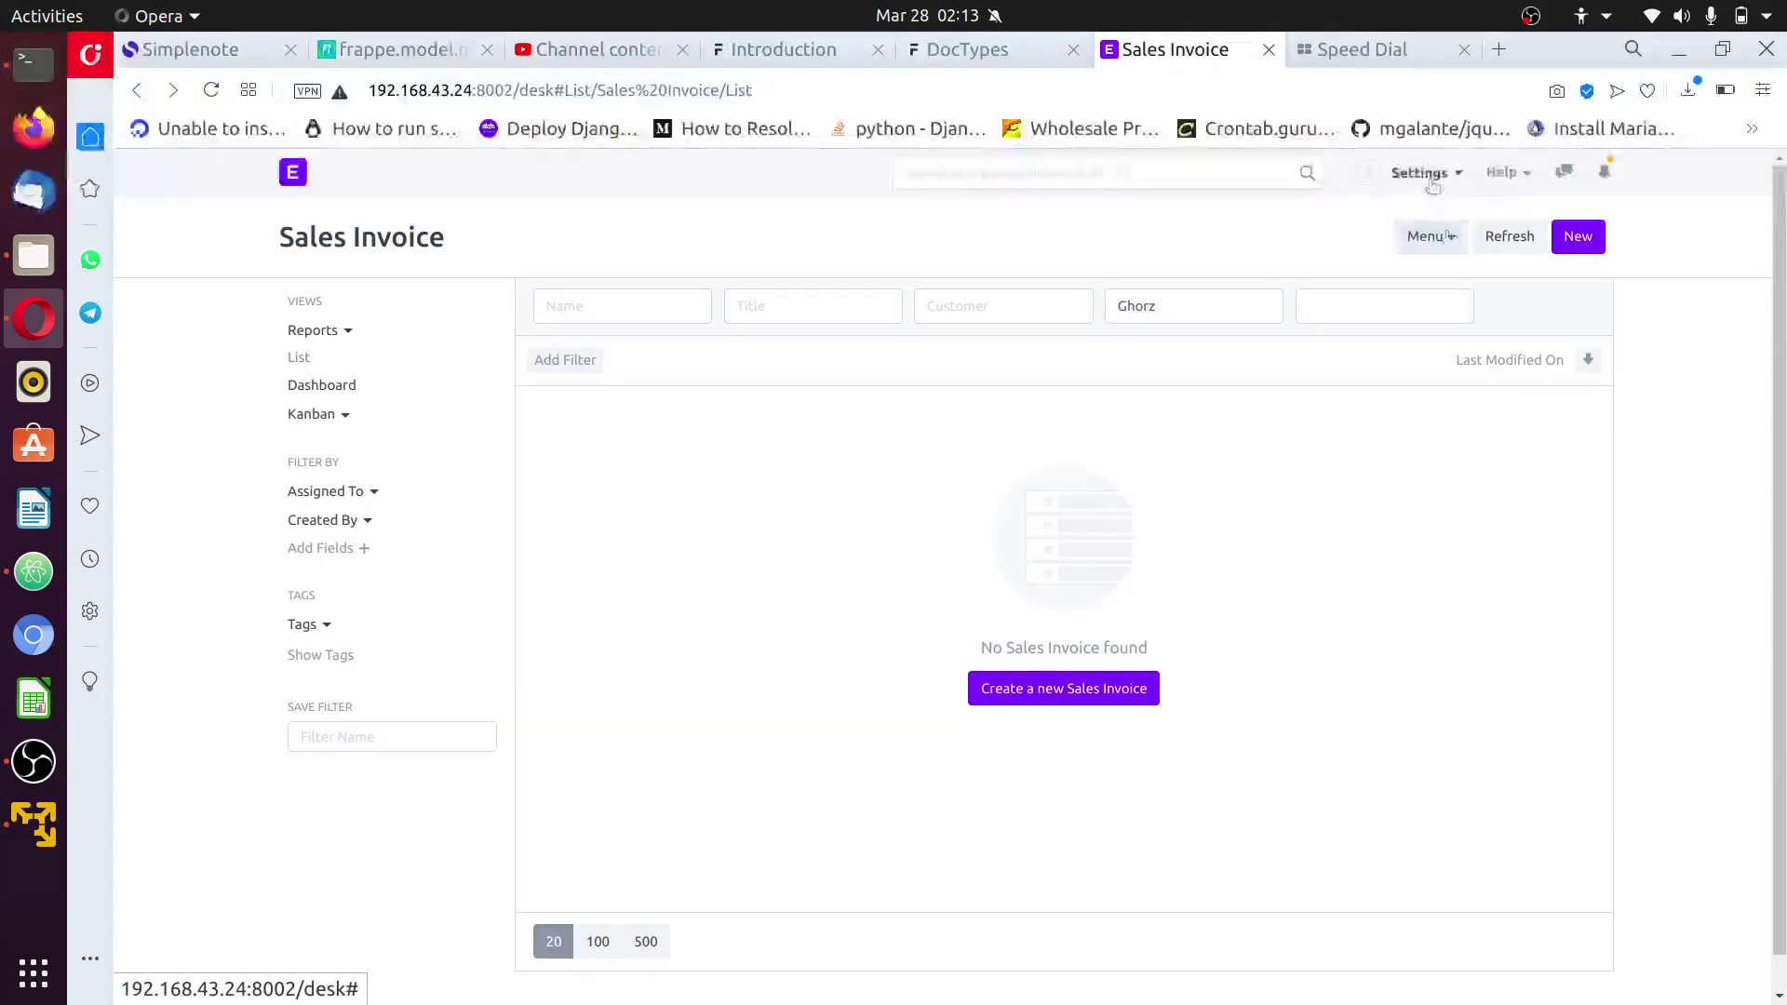
left_click(1446, 237)
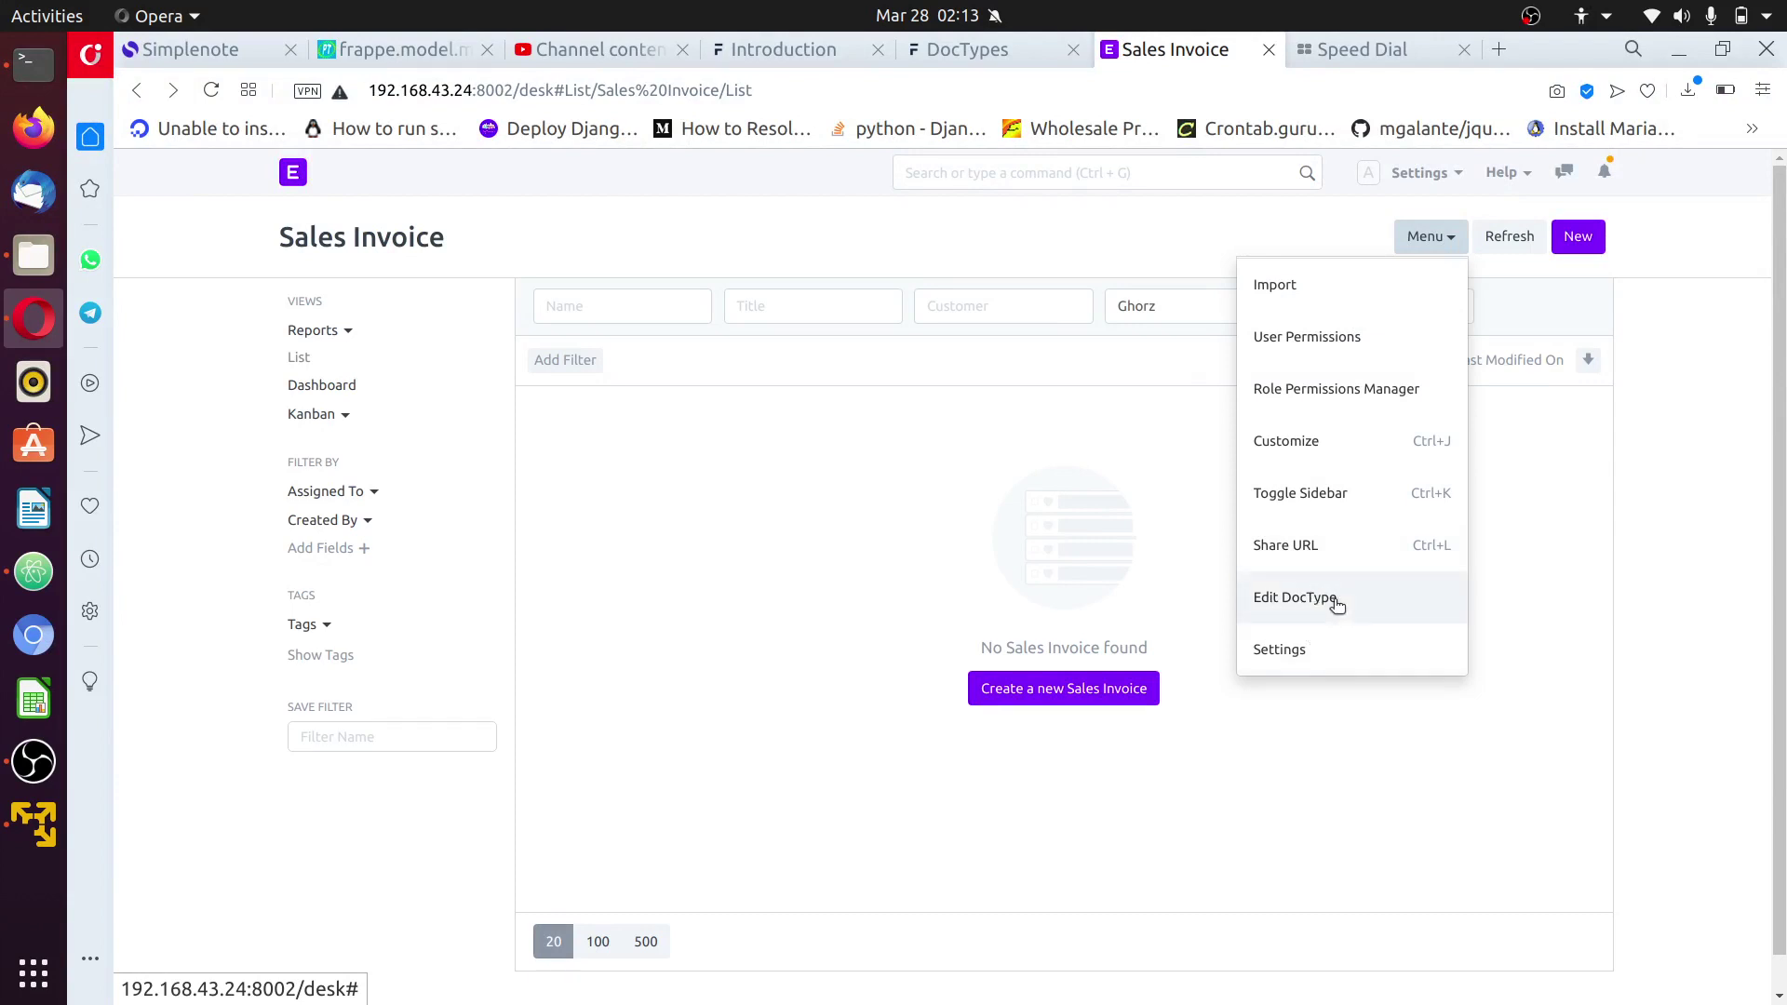
Step: Reopen sites/dev.local/site_config.json in nano, confirm developer_mode is 1, and exit
key("Escape")
left_click(21, 77)
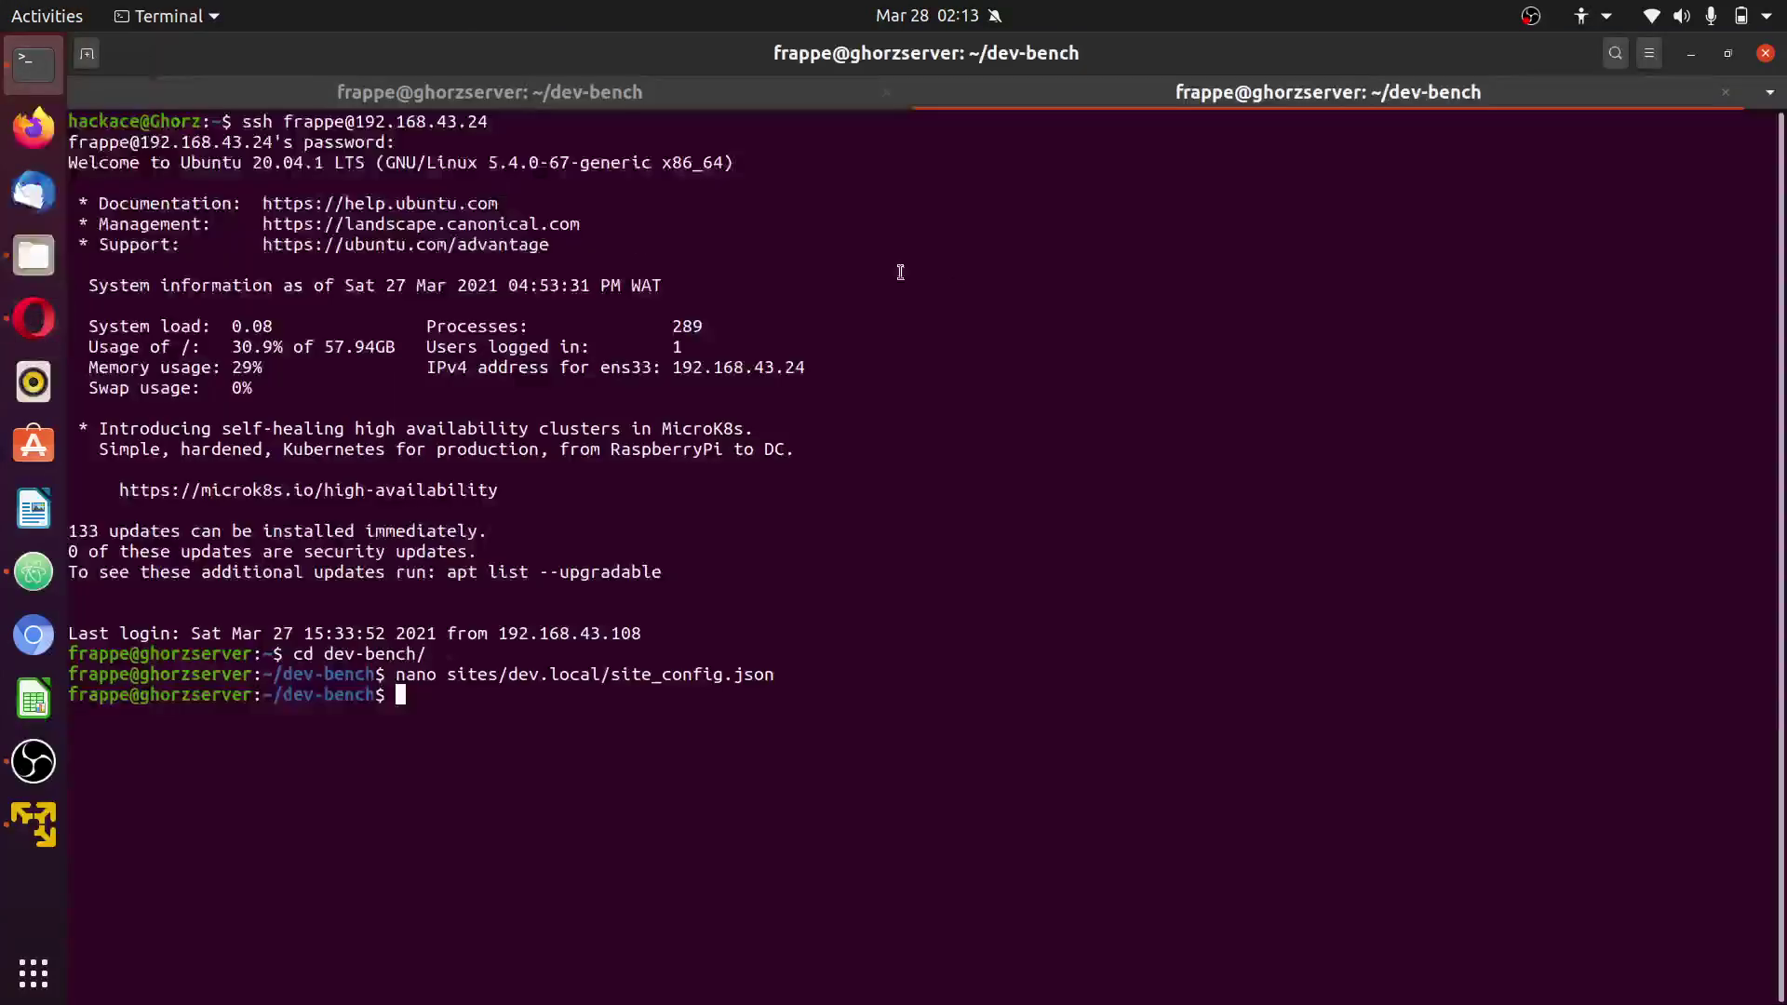
key("Up")
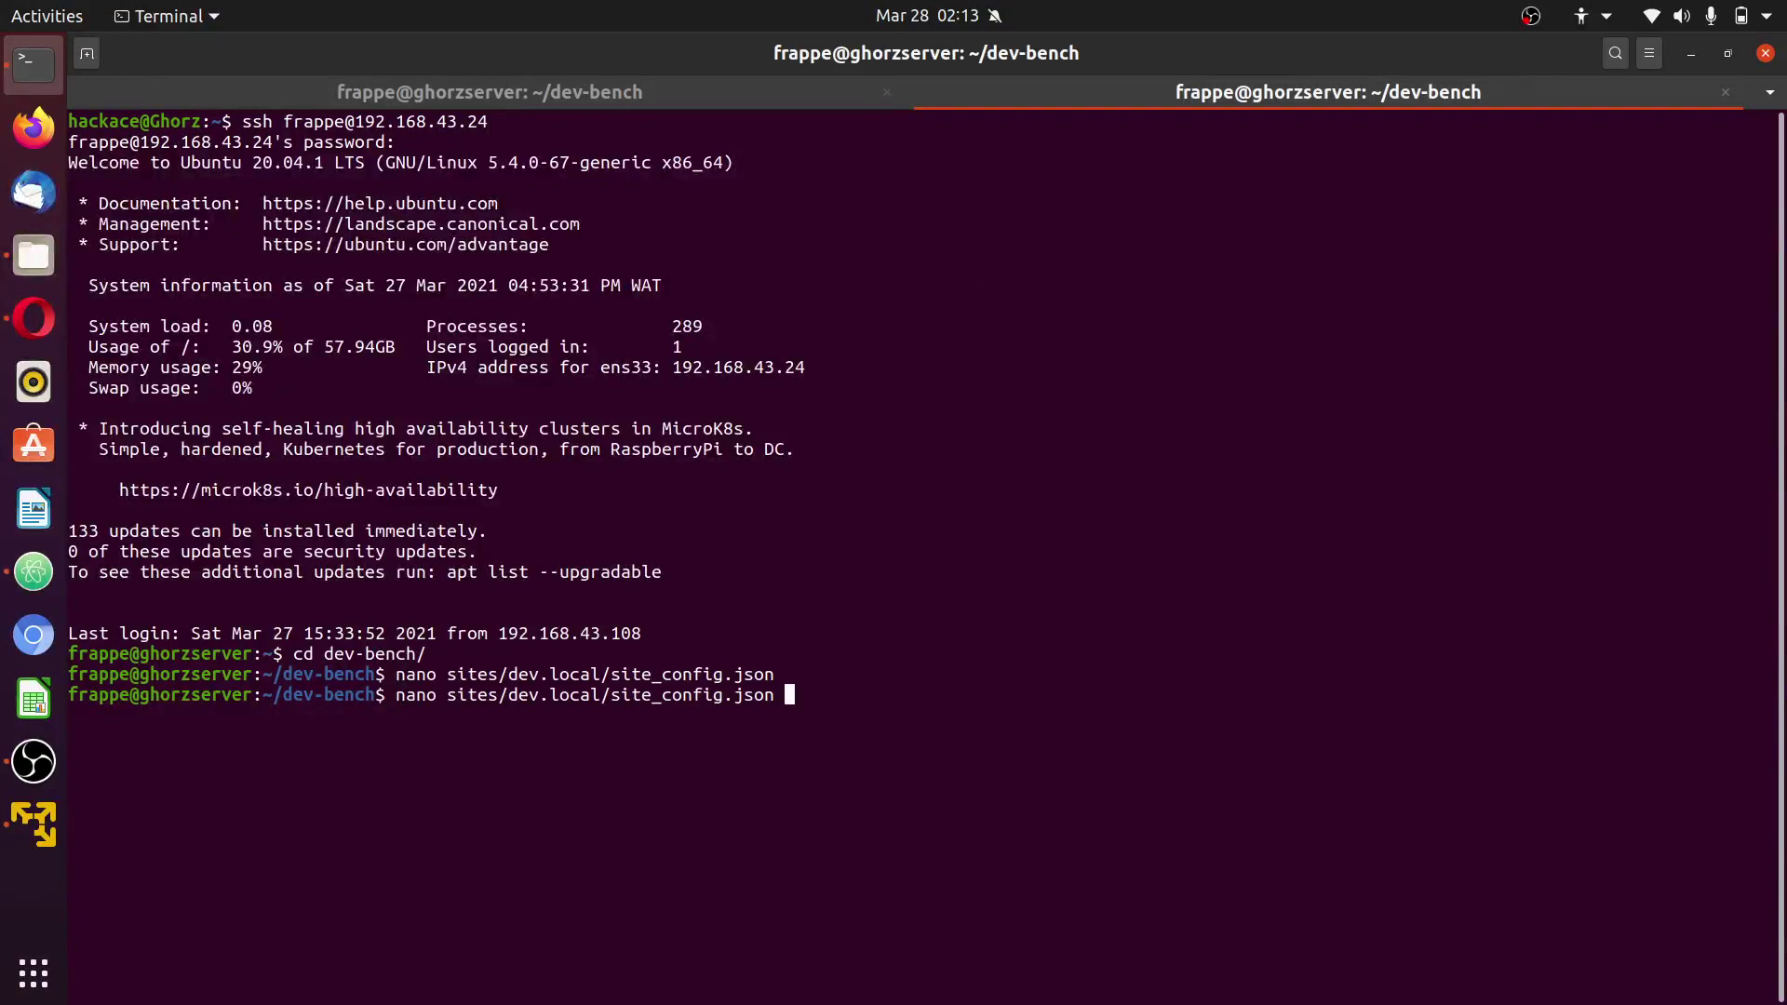
key("Return")
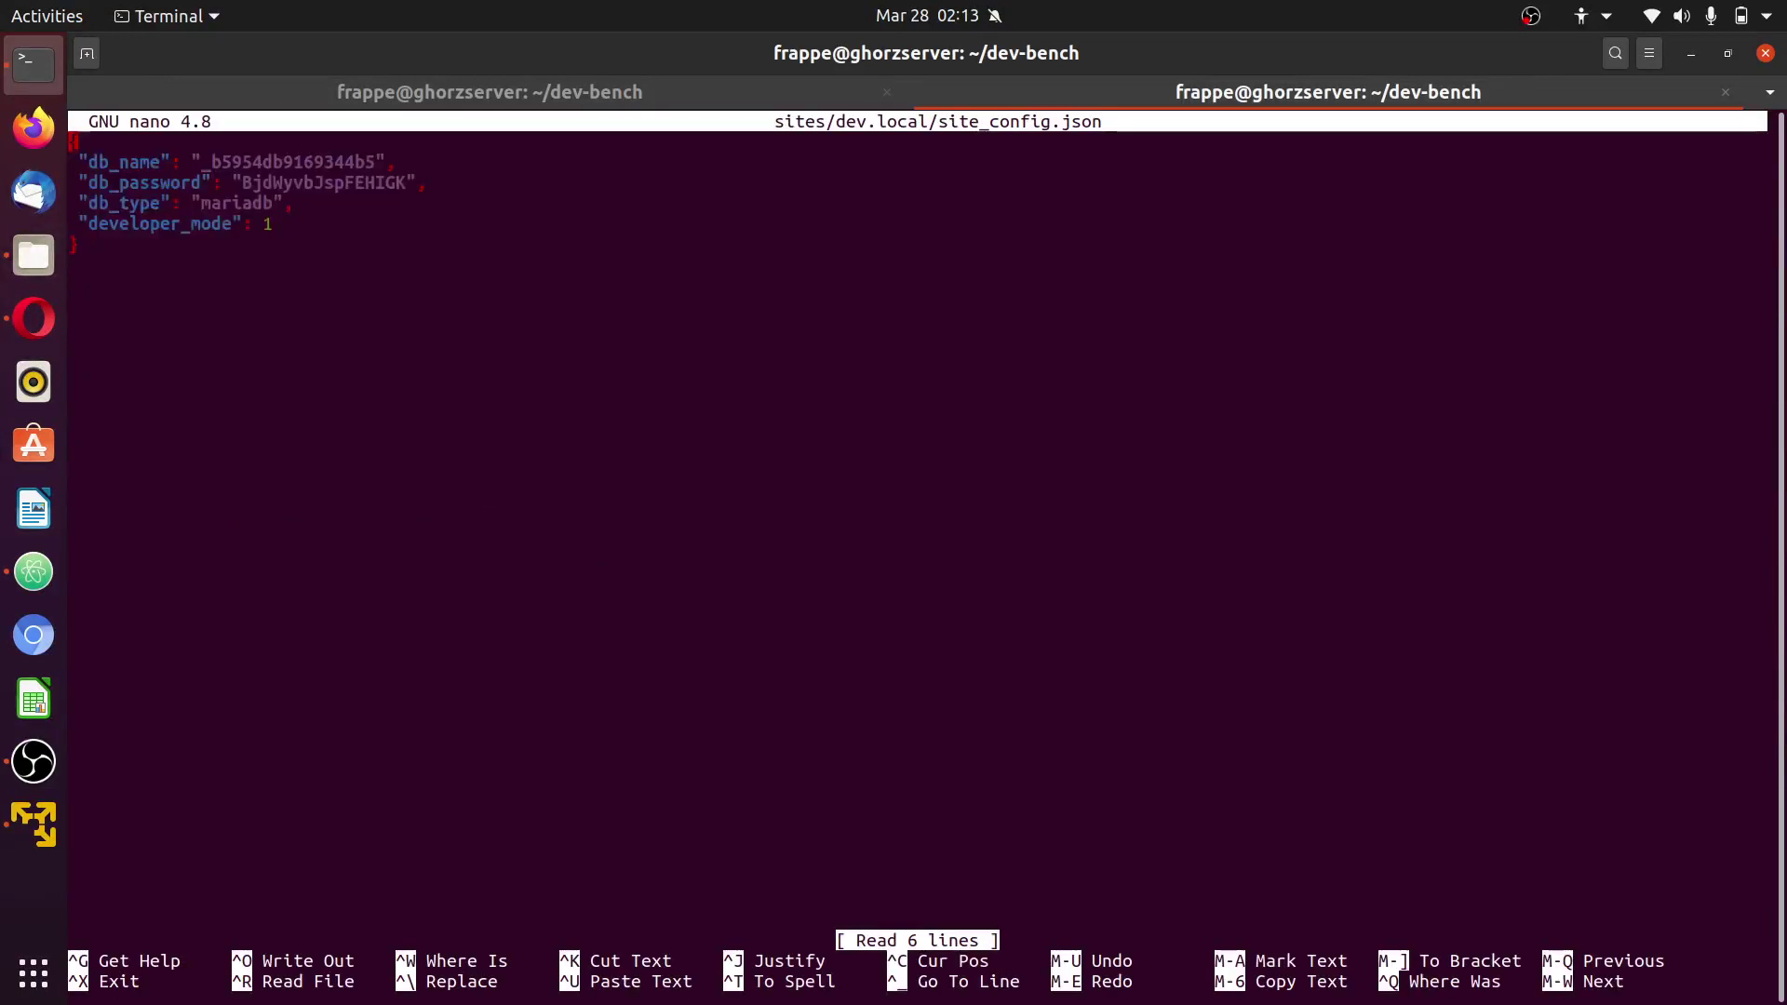
triple_click(249, 223)
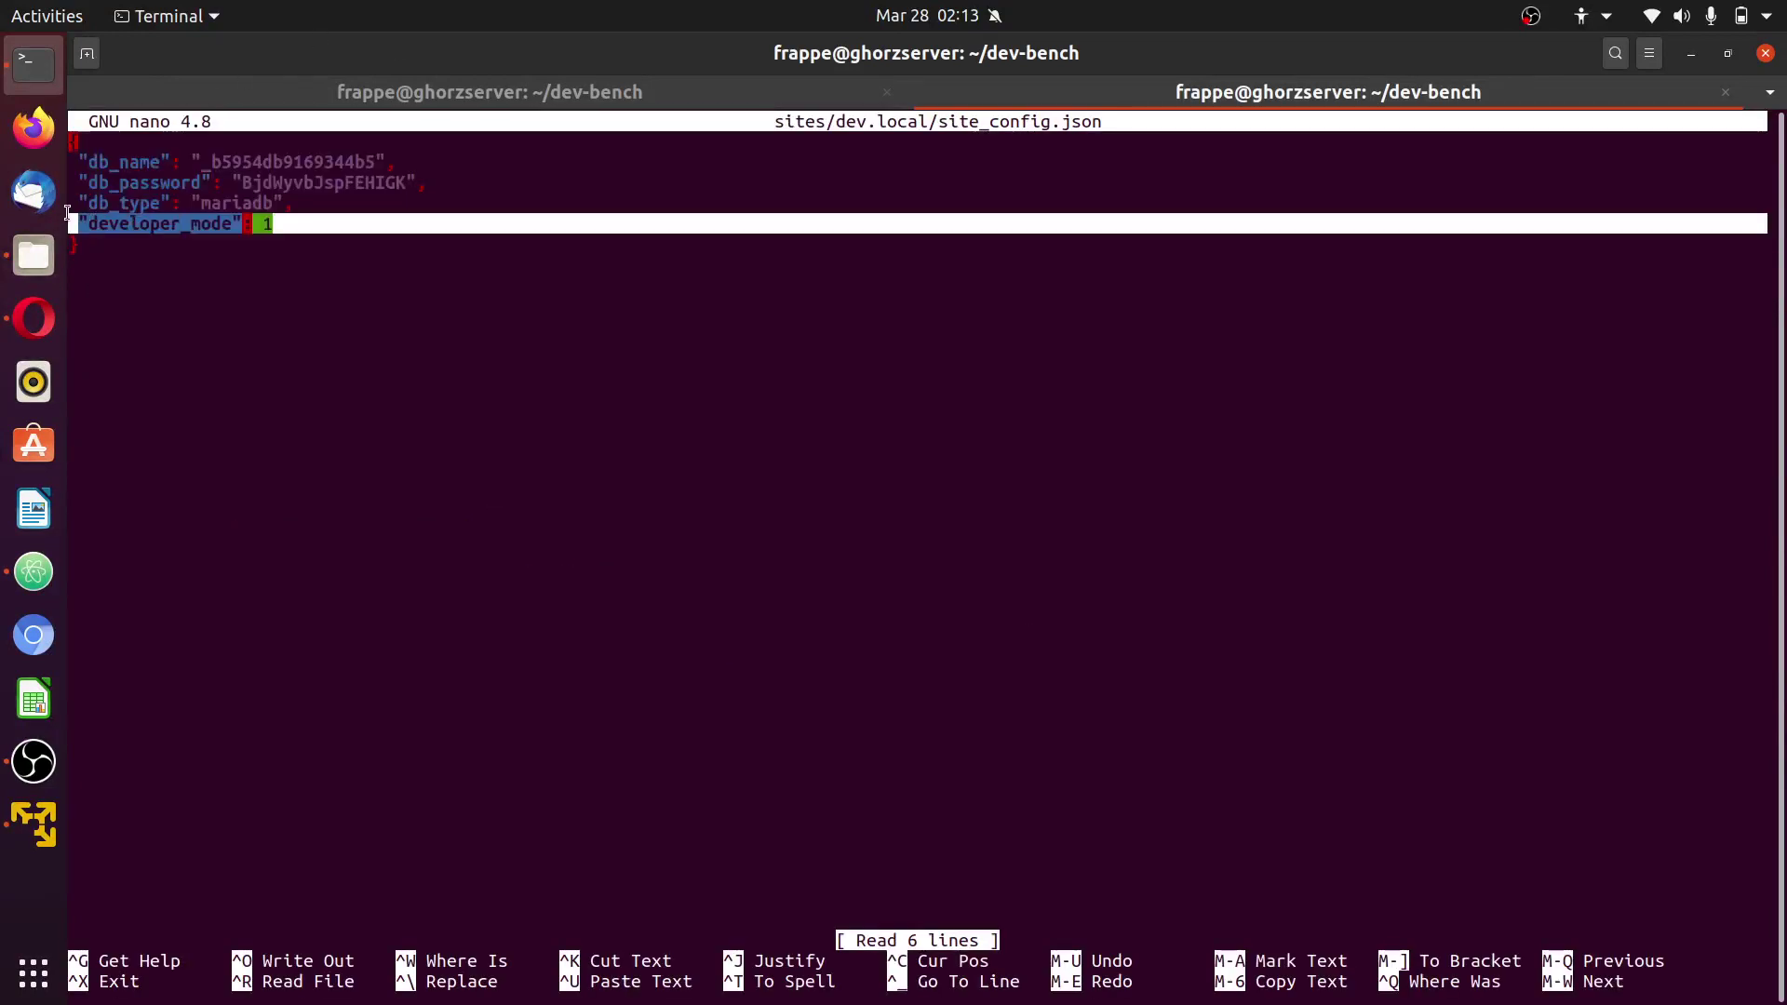
key("ctrl+x")
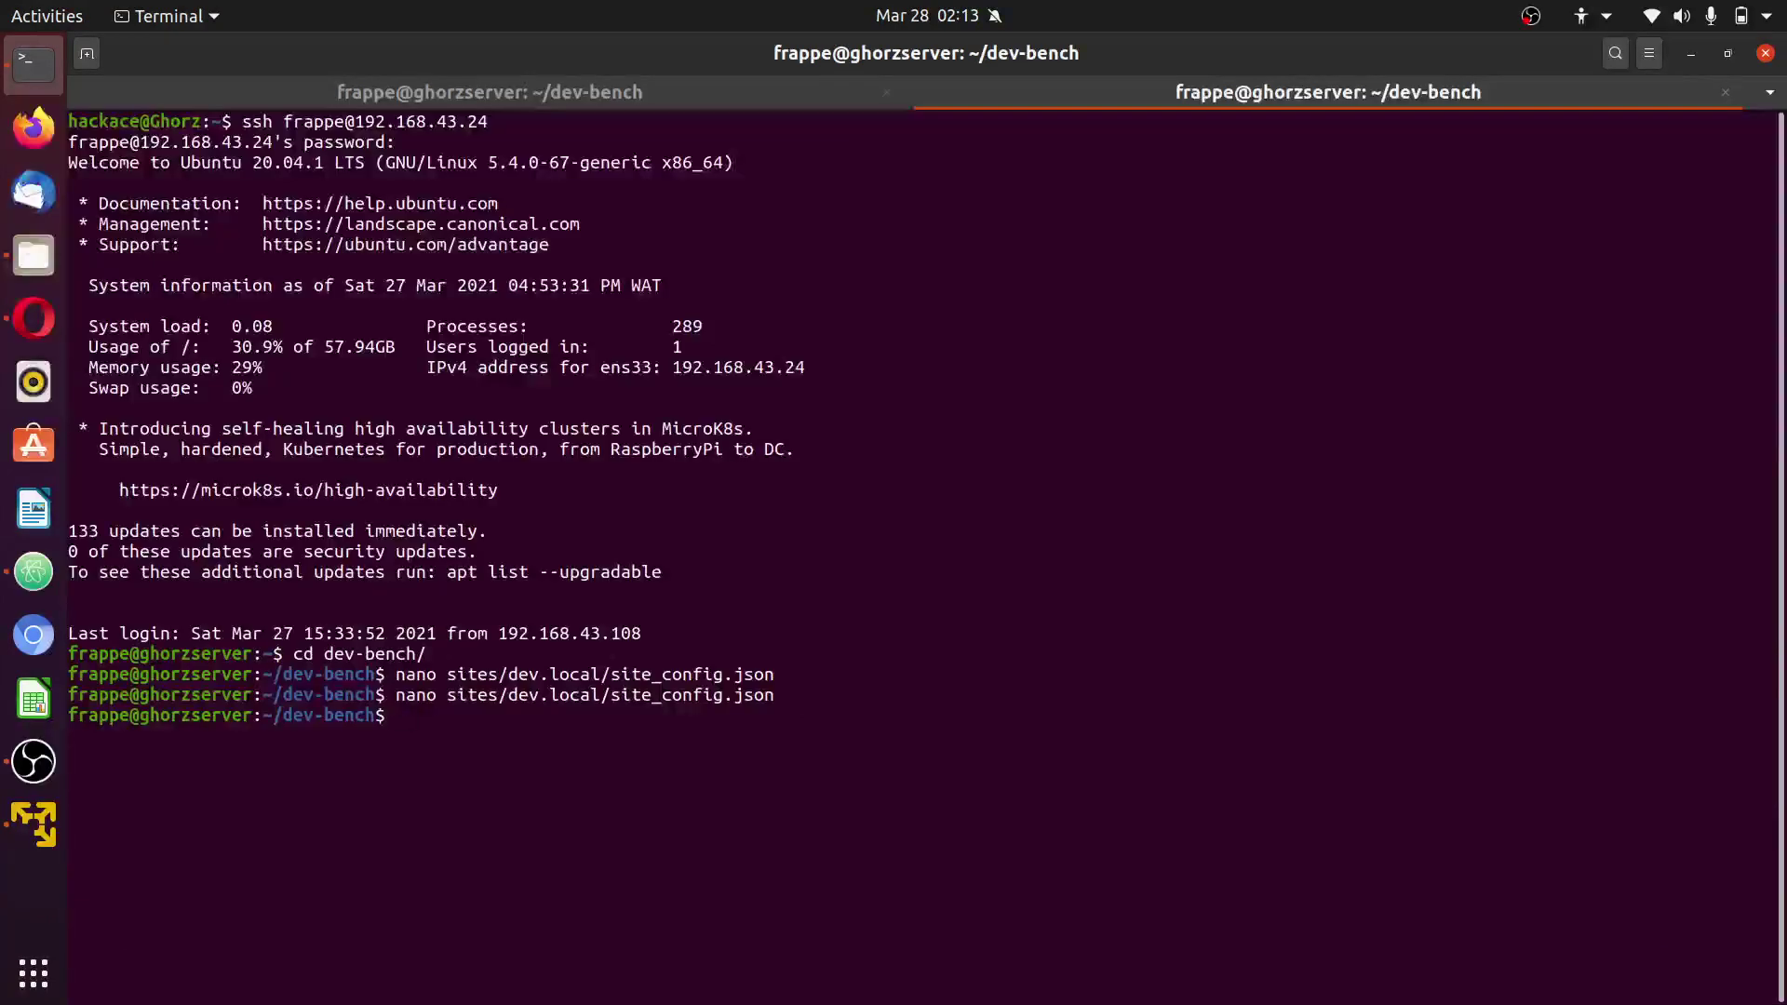
Step: Choose Edit DocType from the Sales Invoice list menu and scroll to its Fields table
left_click(34, 318)
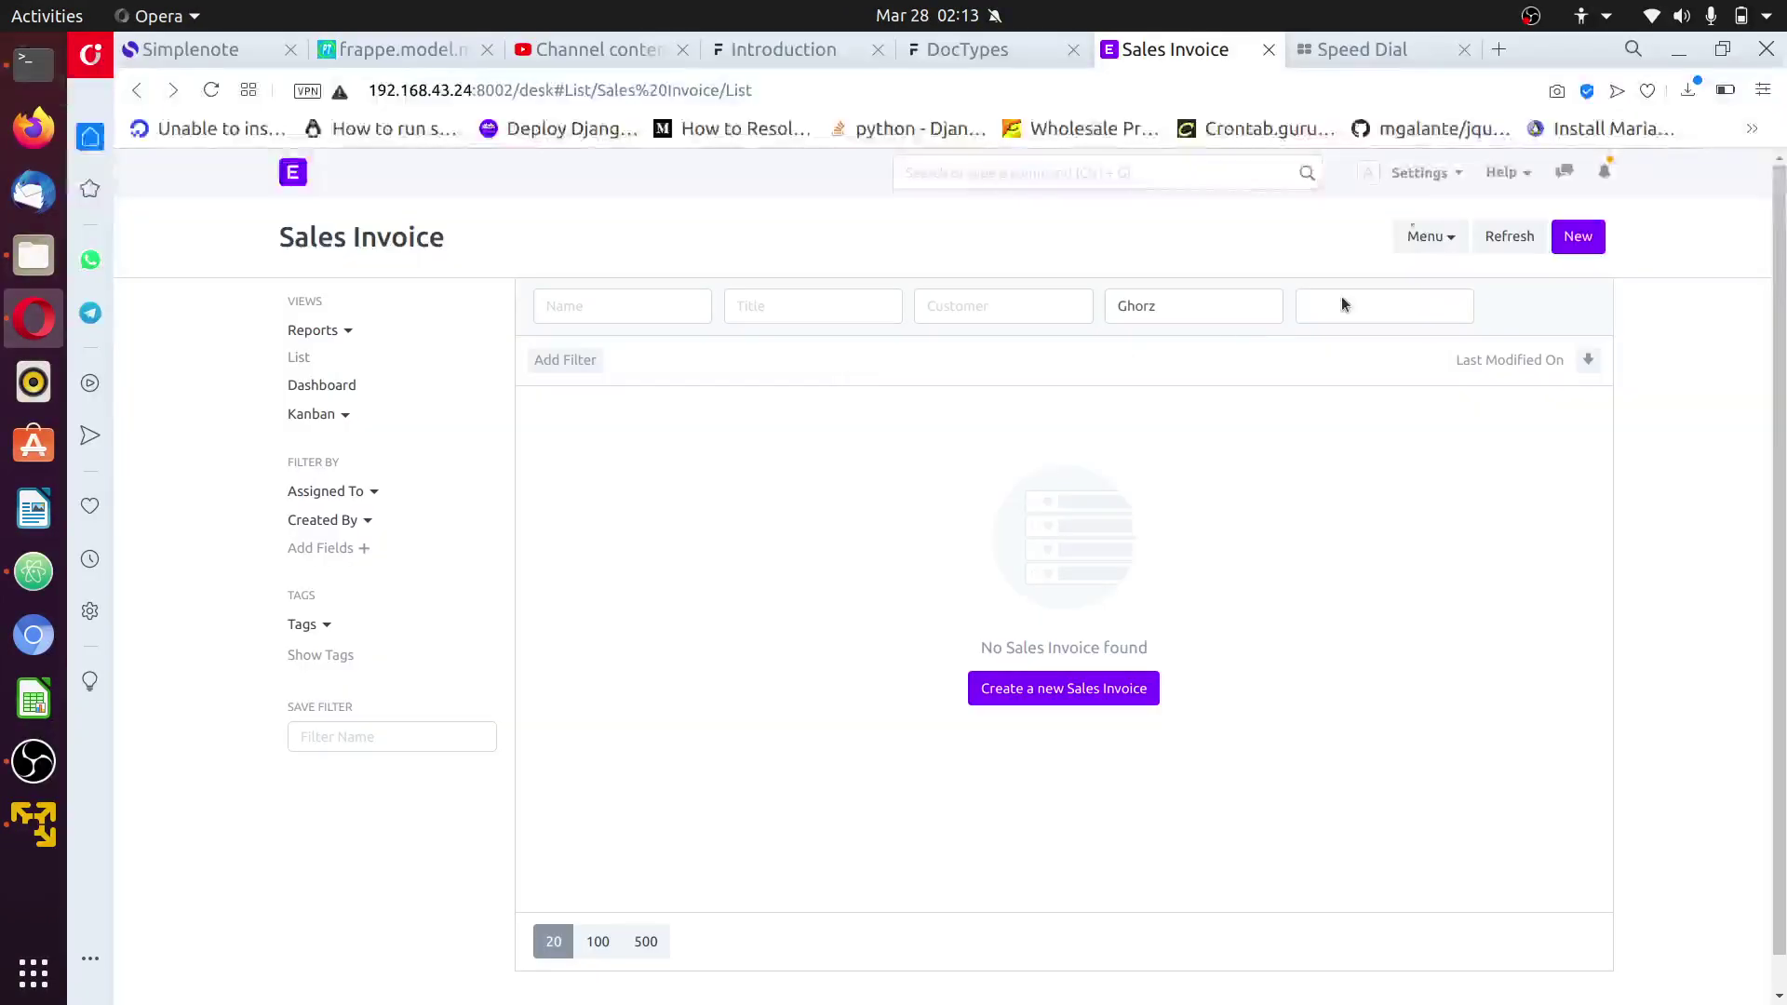
left_click(1419, 172)
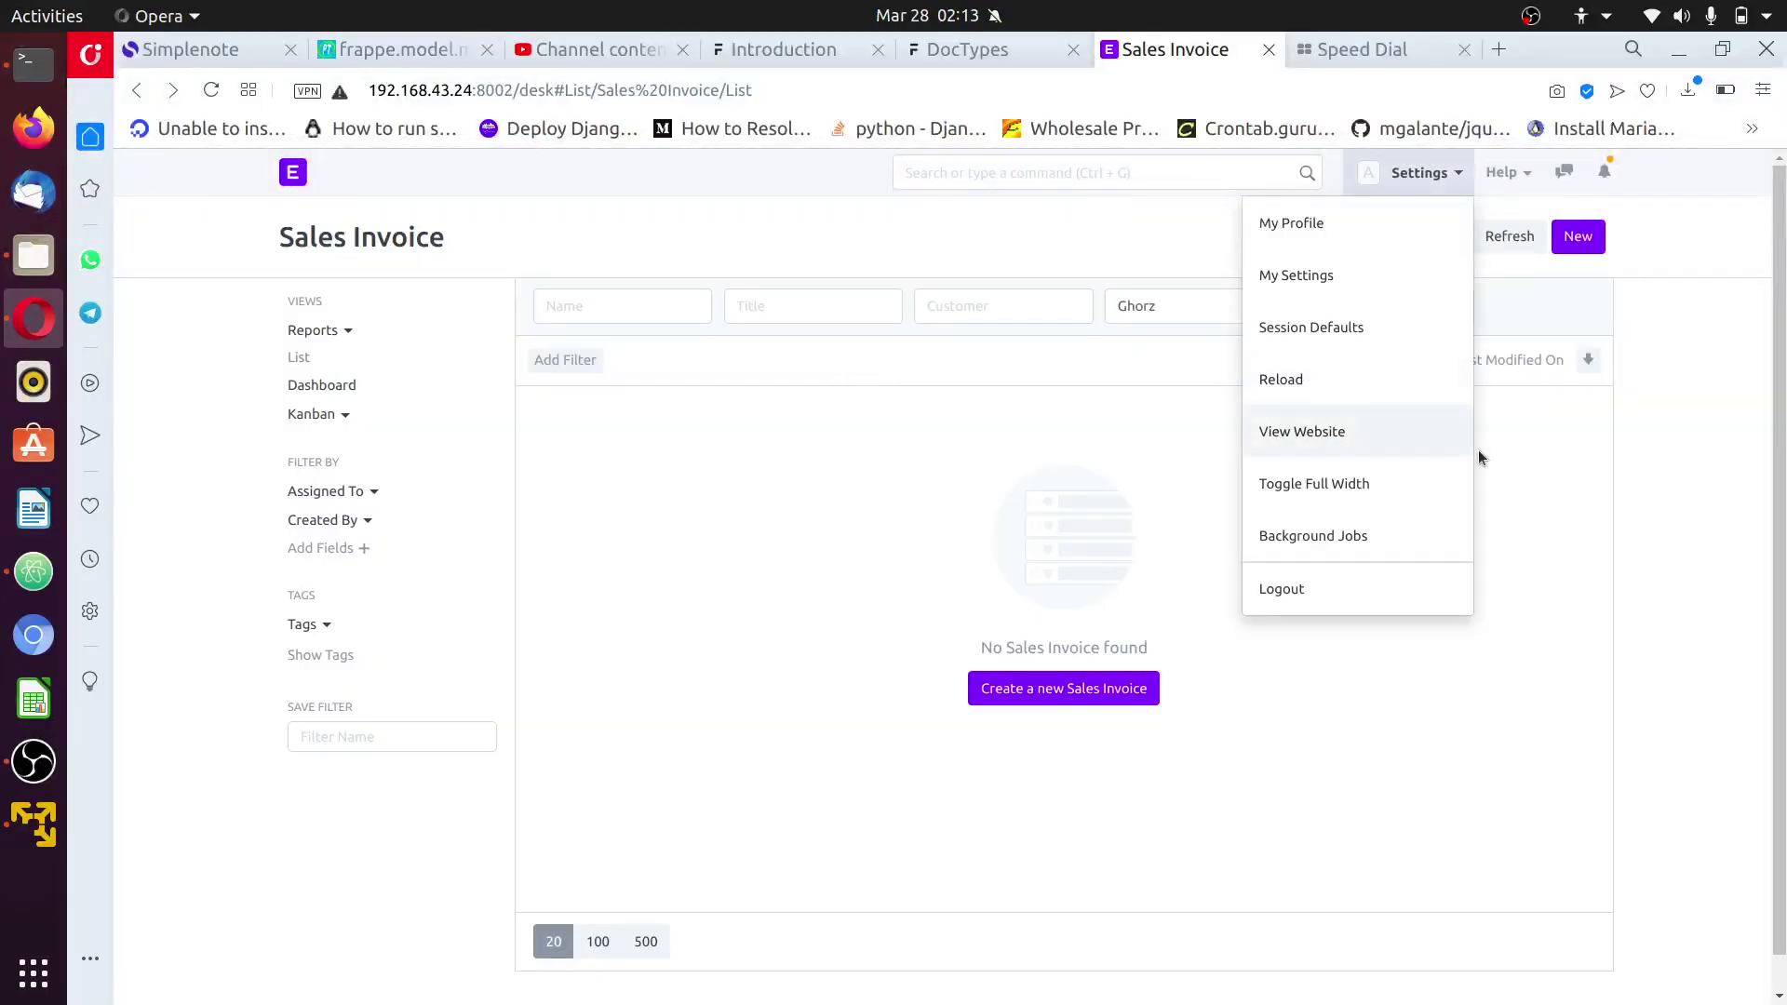
left_click(1421, 238)
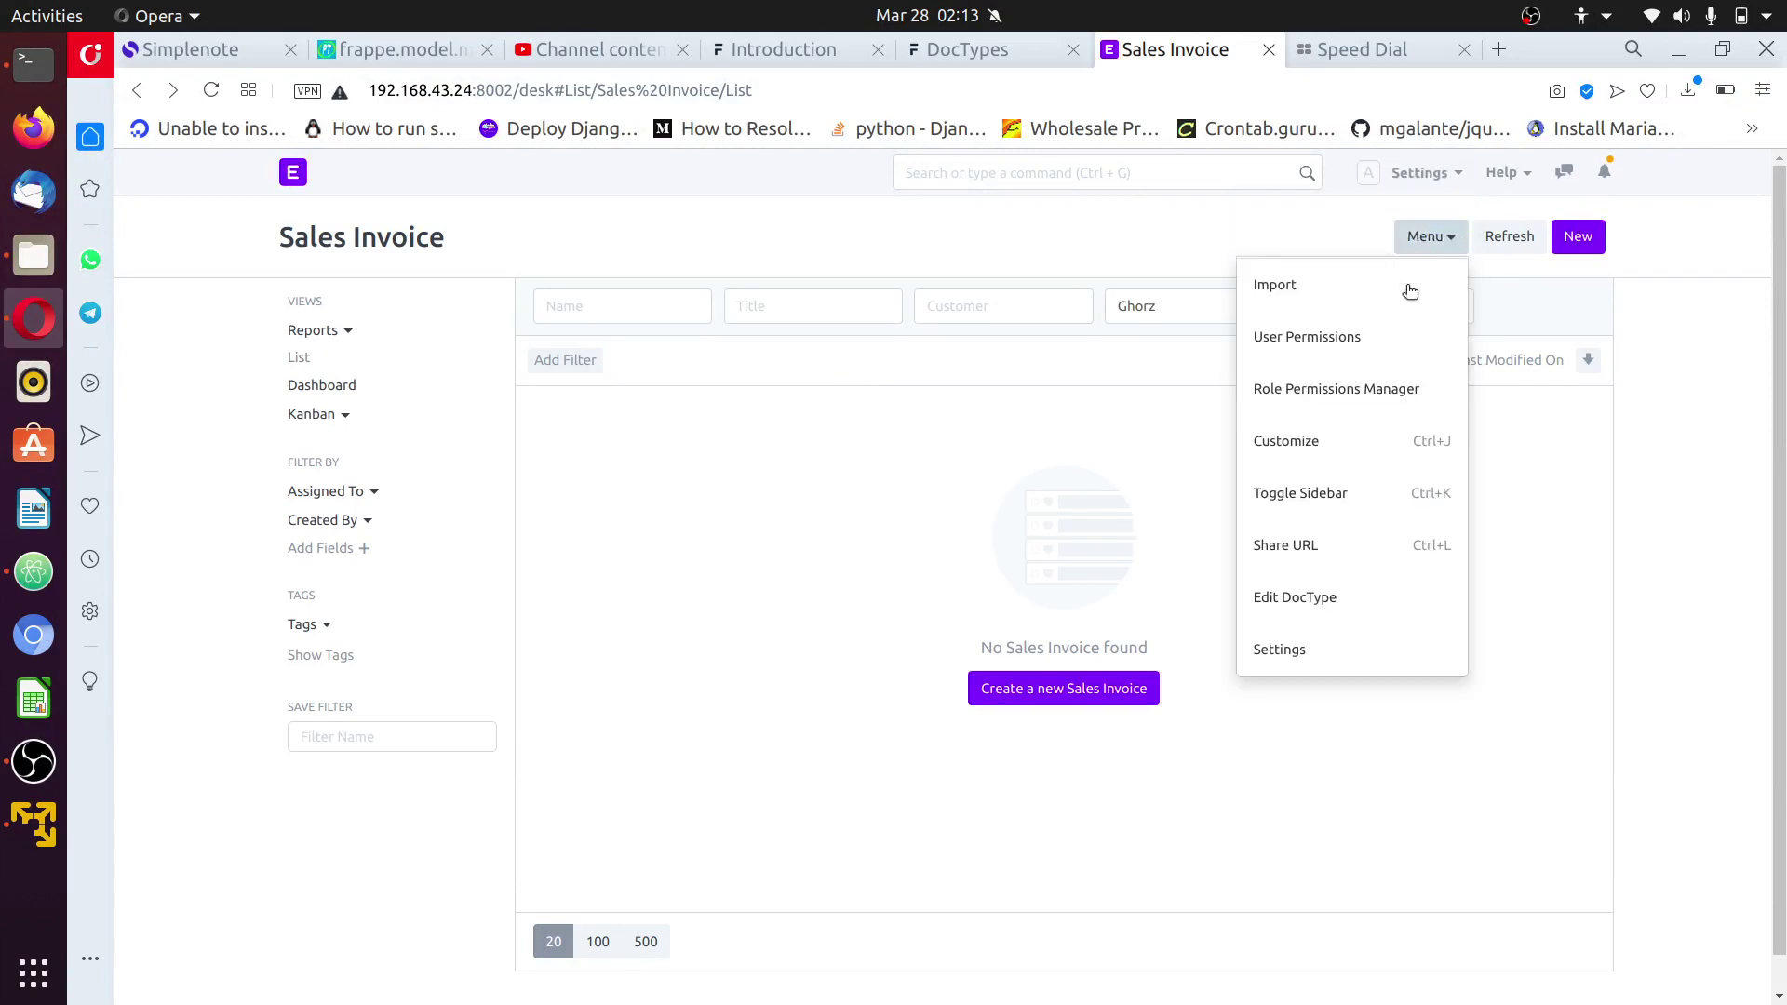
left_click(1309, 600)
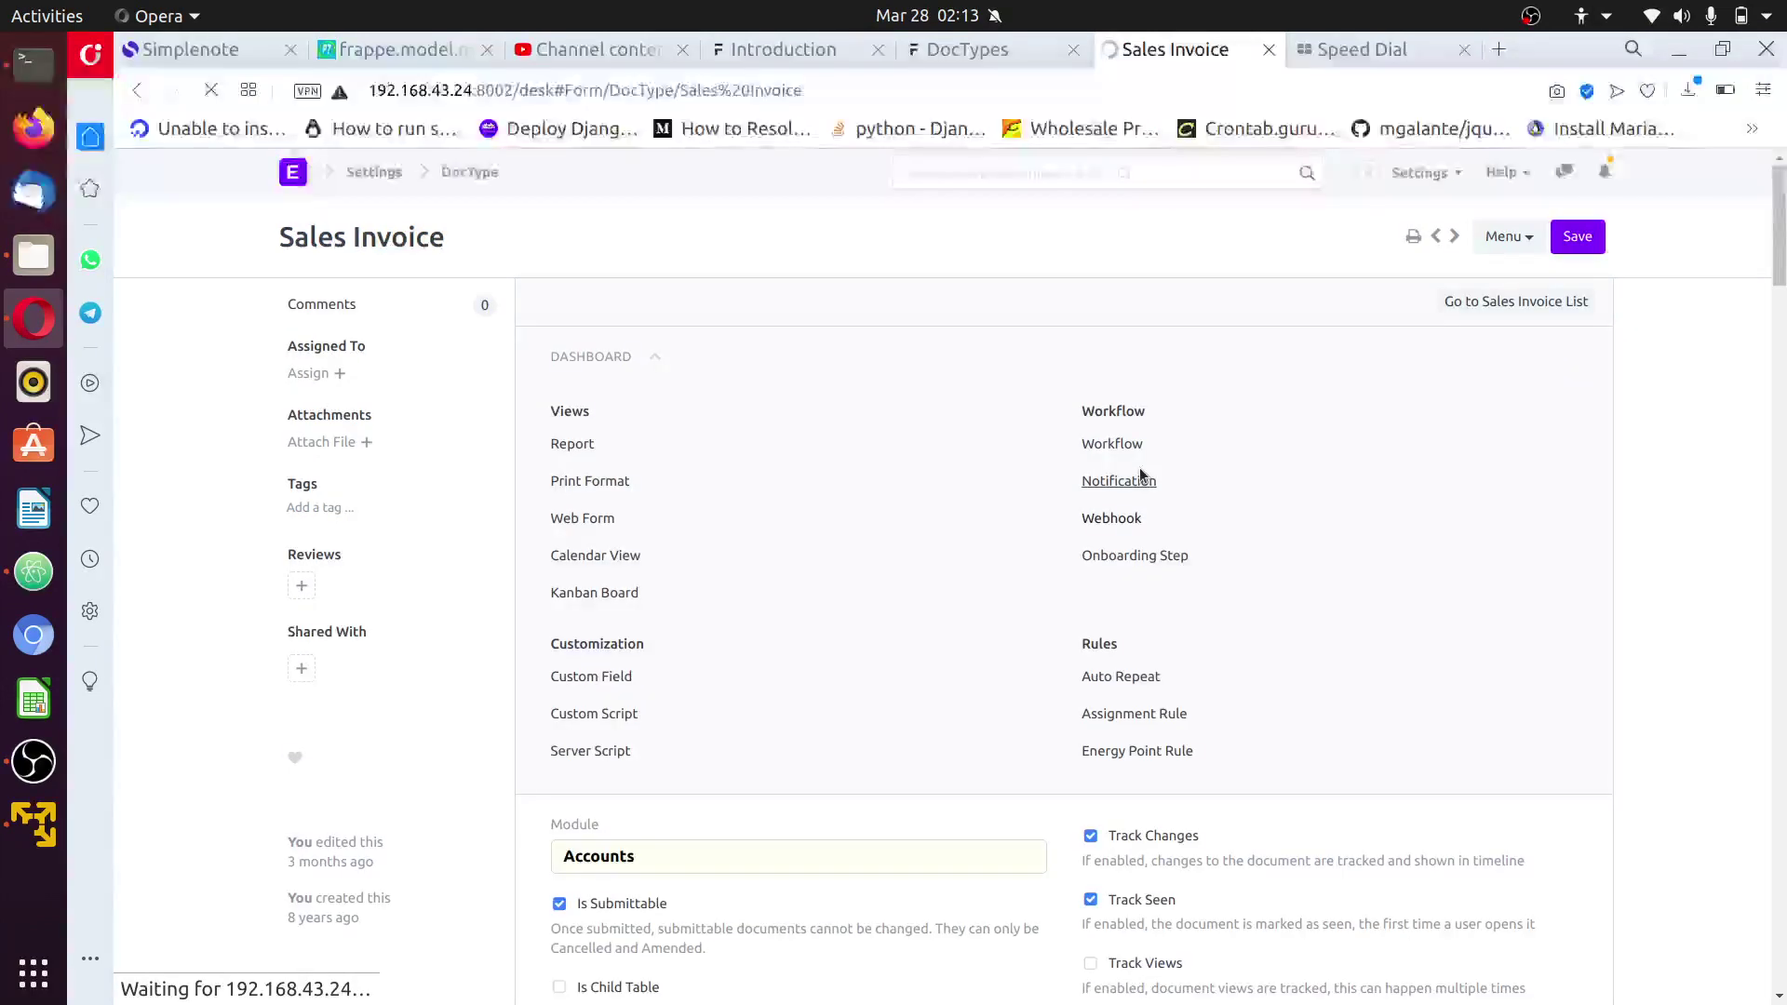
scroll(1141, 476, "down", 7)
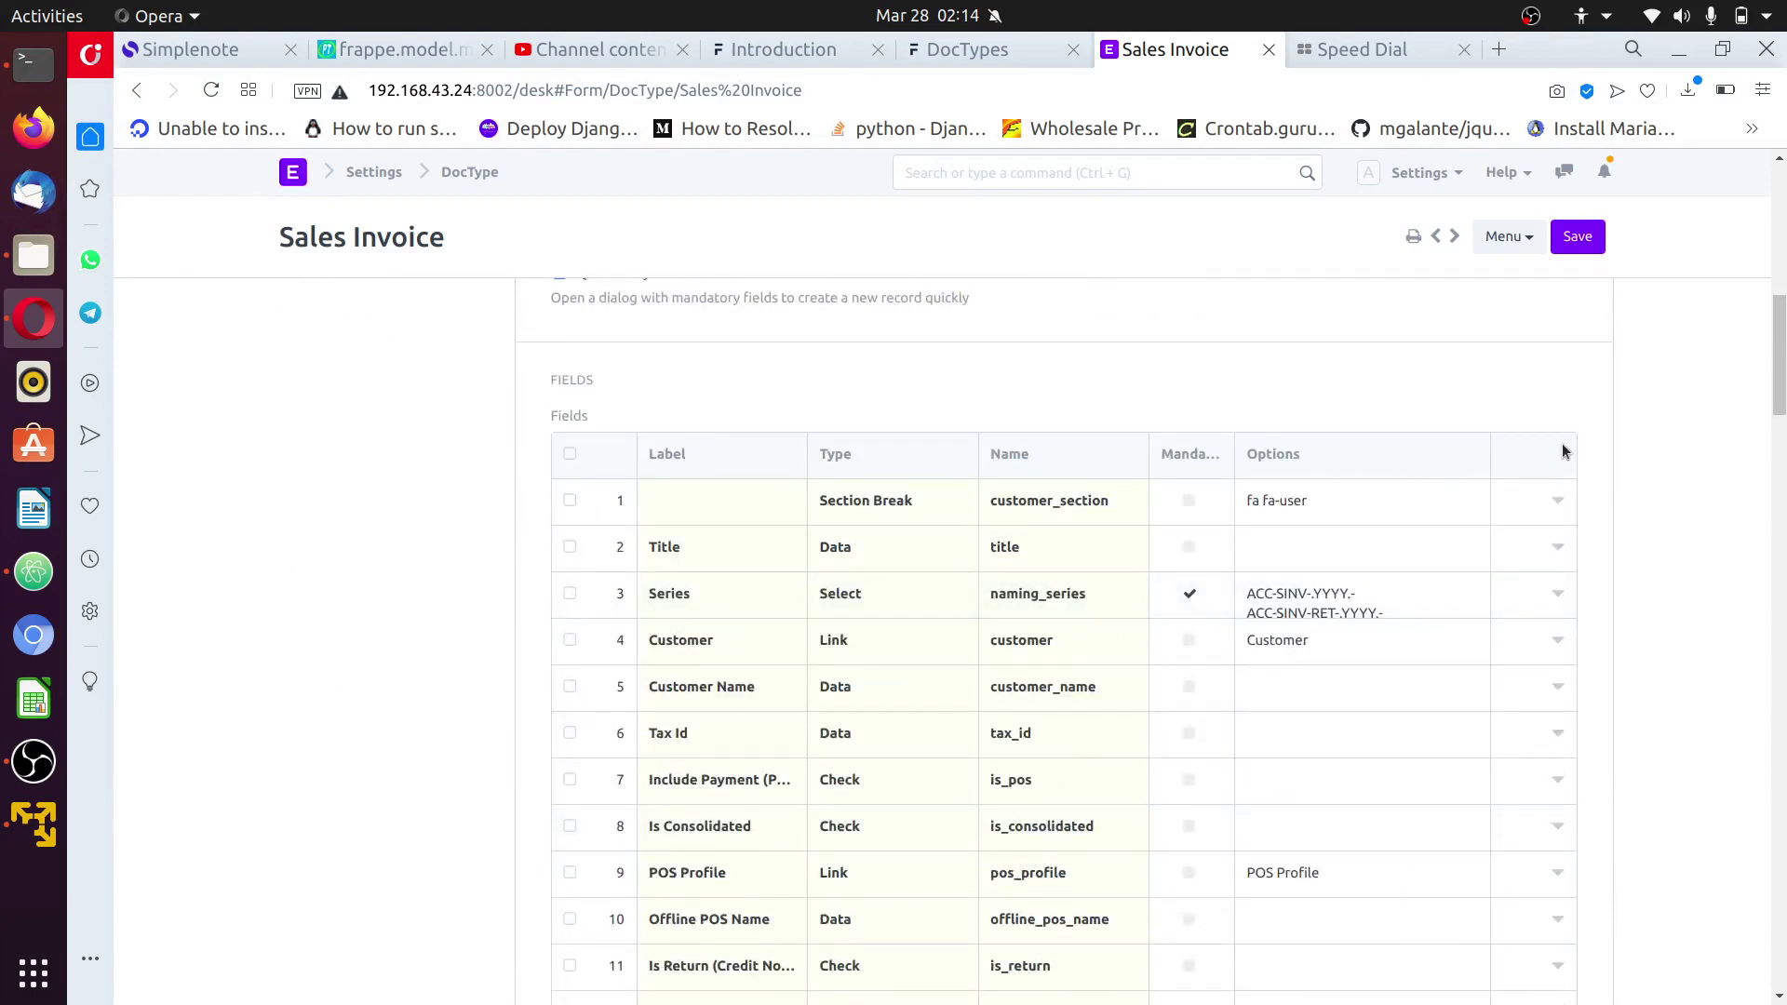
Step: Inspect the Customer field's Type options in row 4, leaving it as Link
left_click(1558, 643)
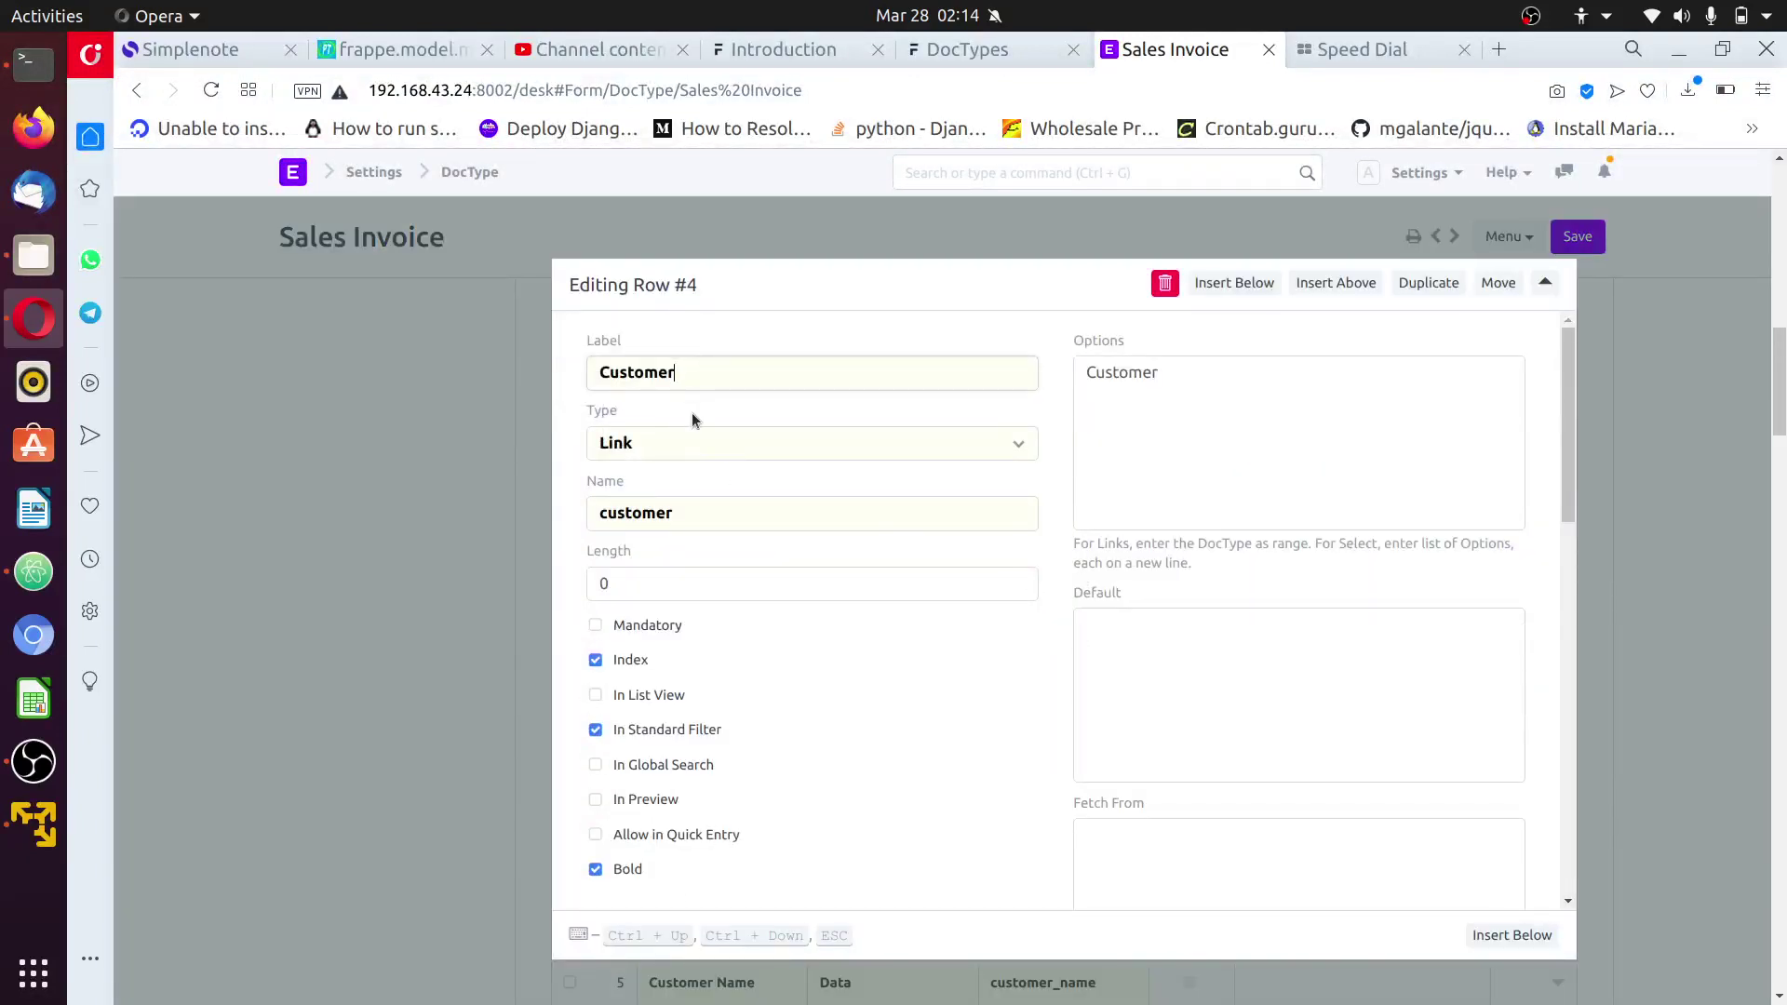
left_click(668, 449)
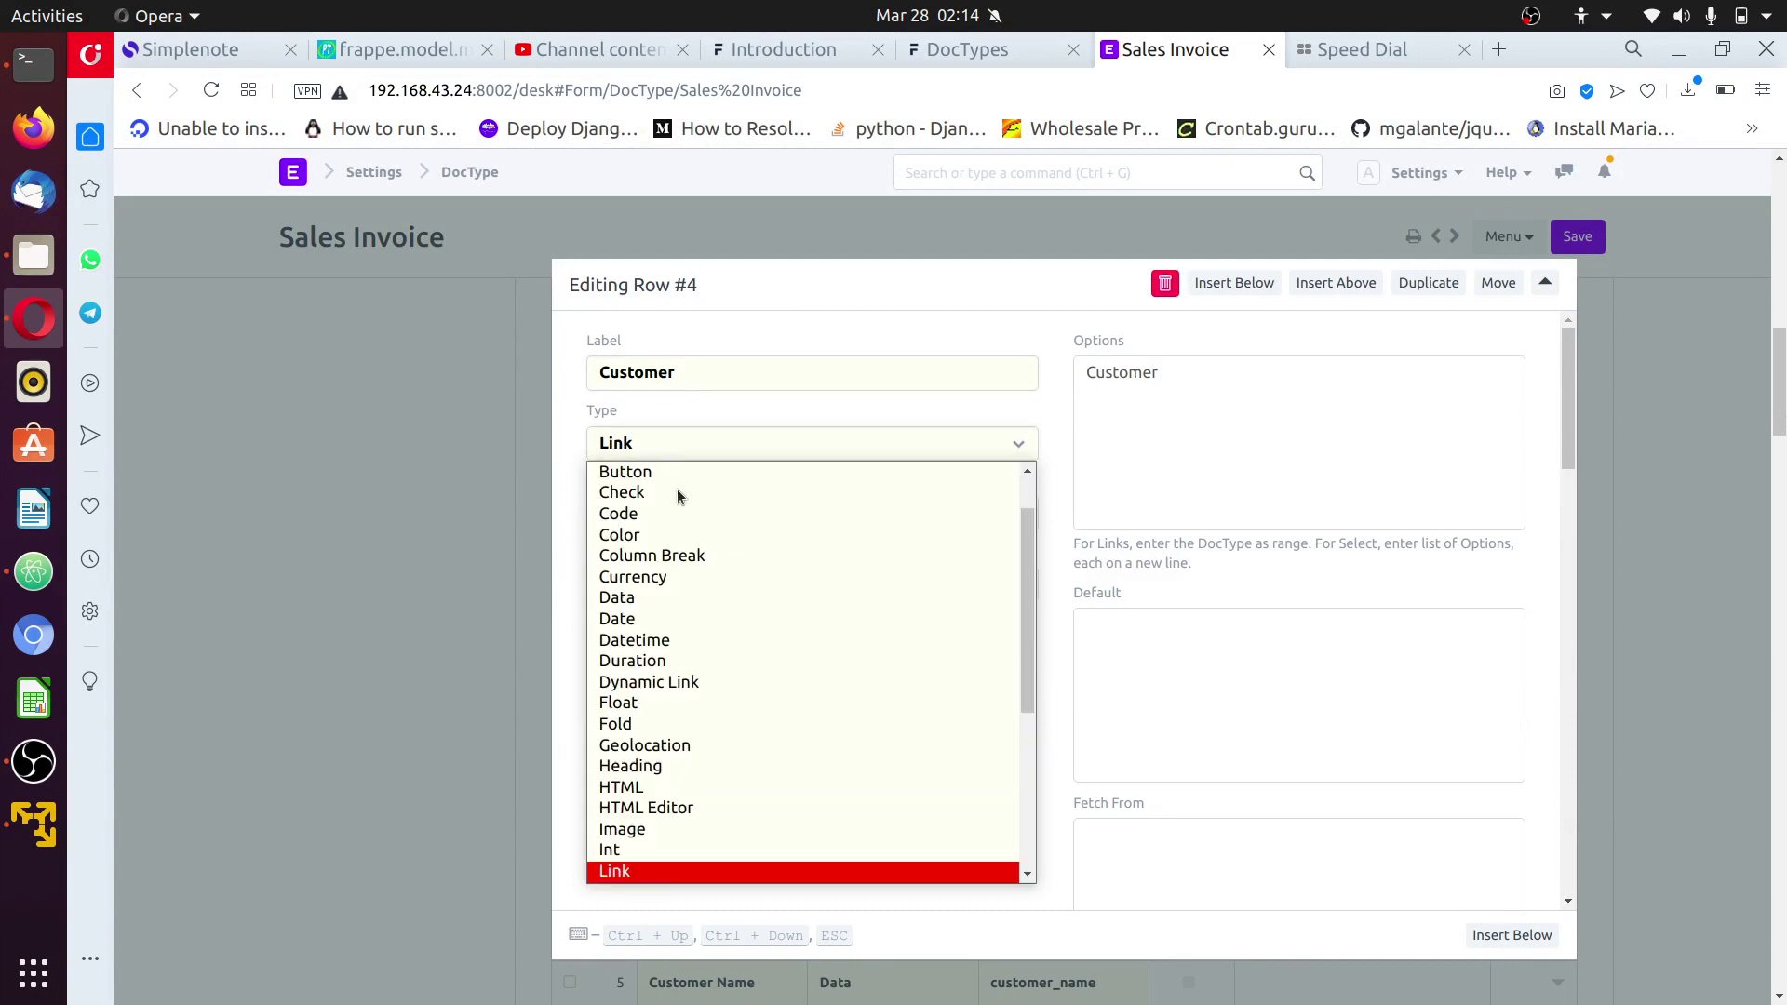
scroll(718, 596, "up", 1)
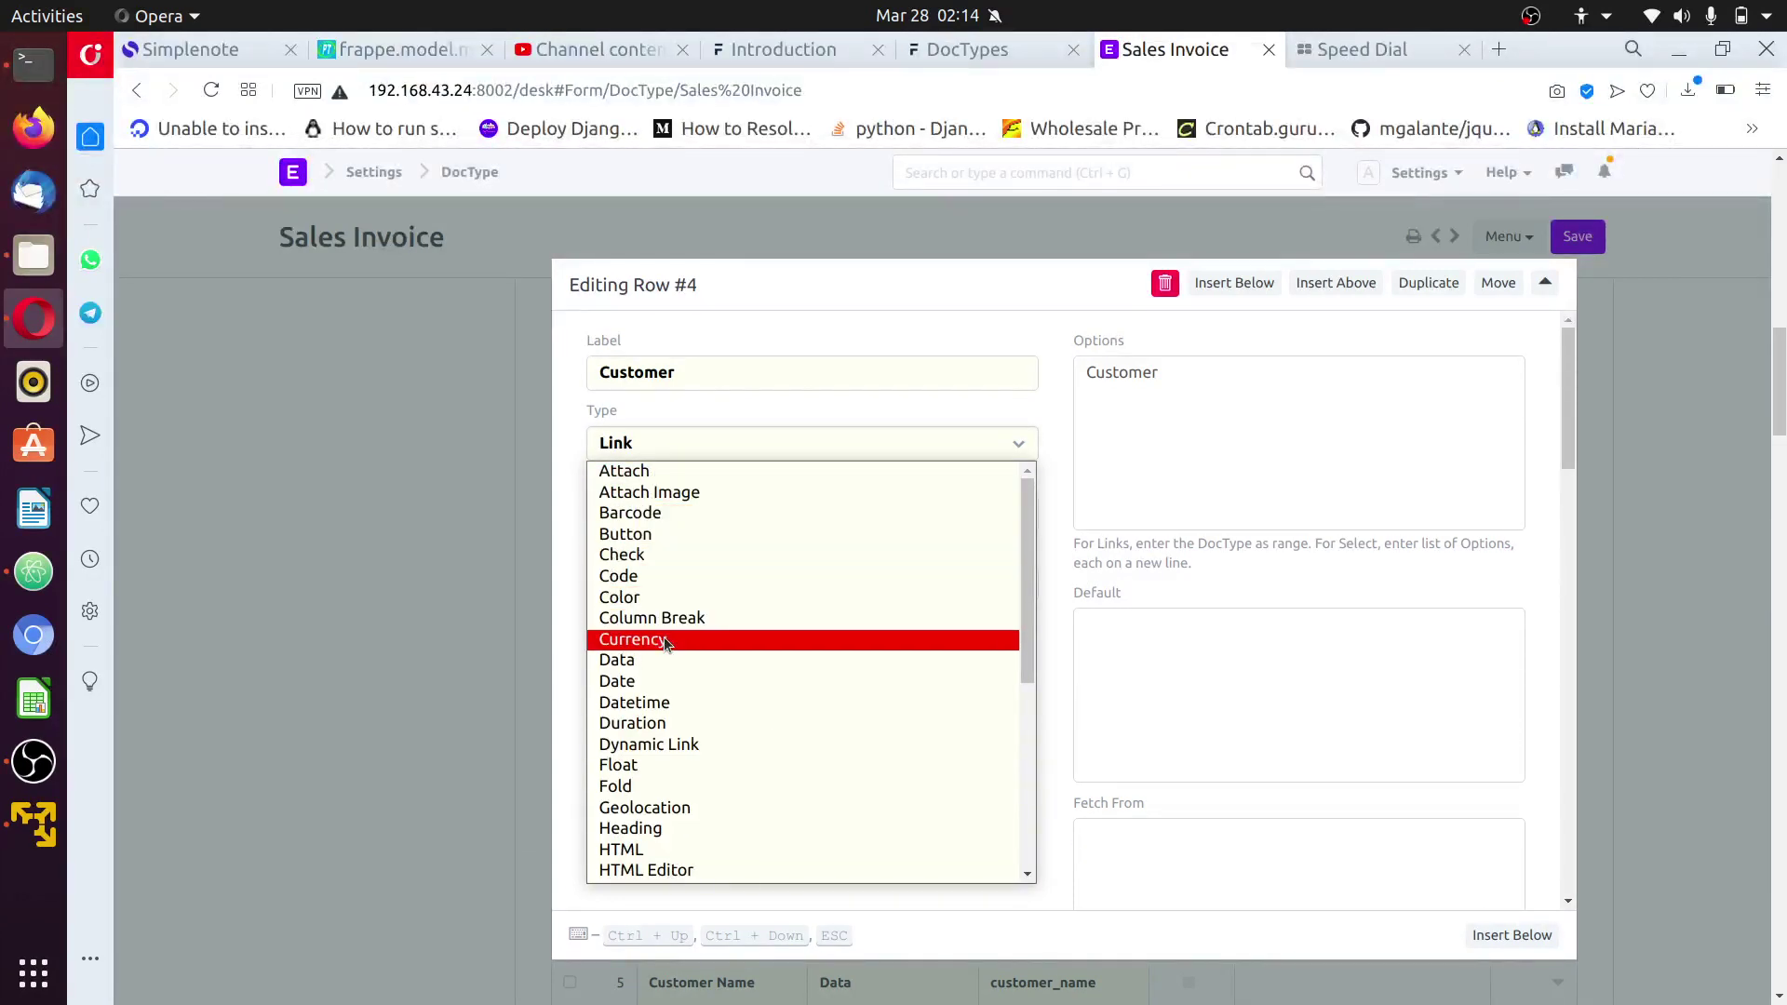
scroll(717, 828, "down", 6)
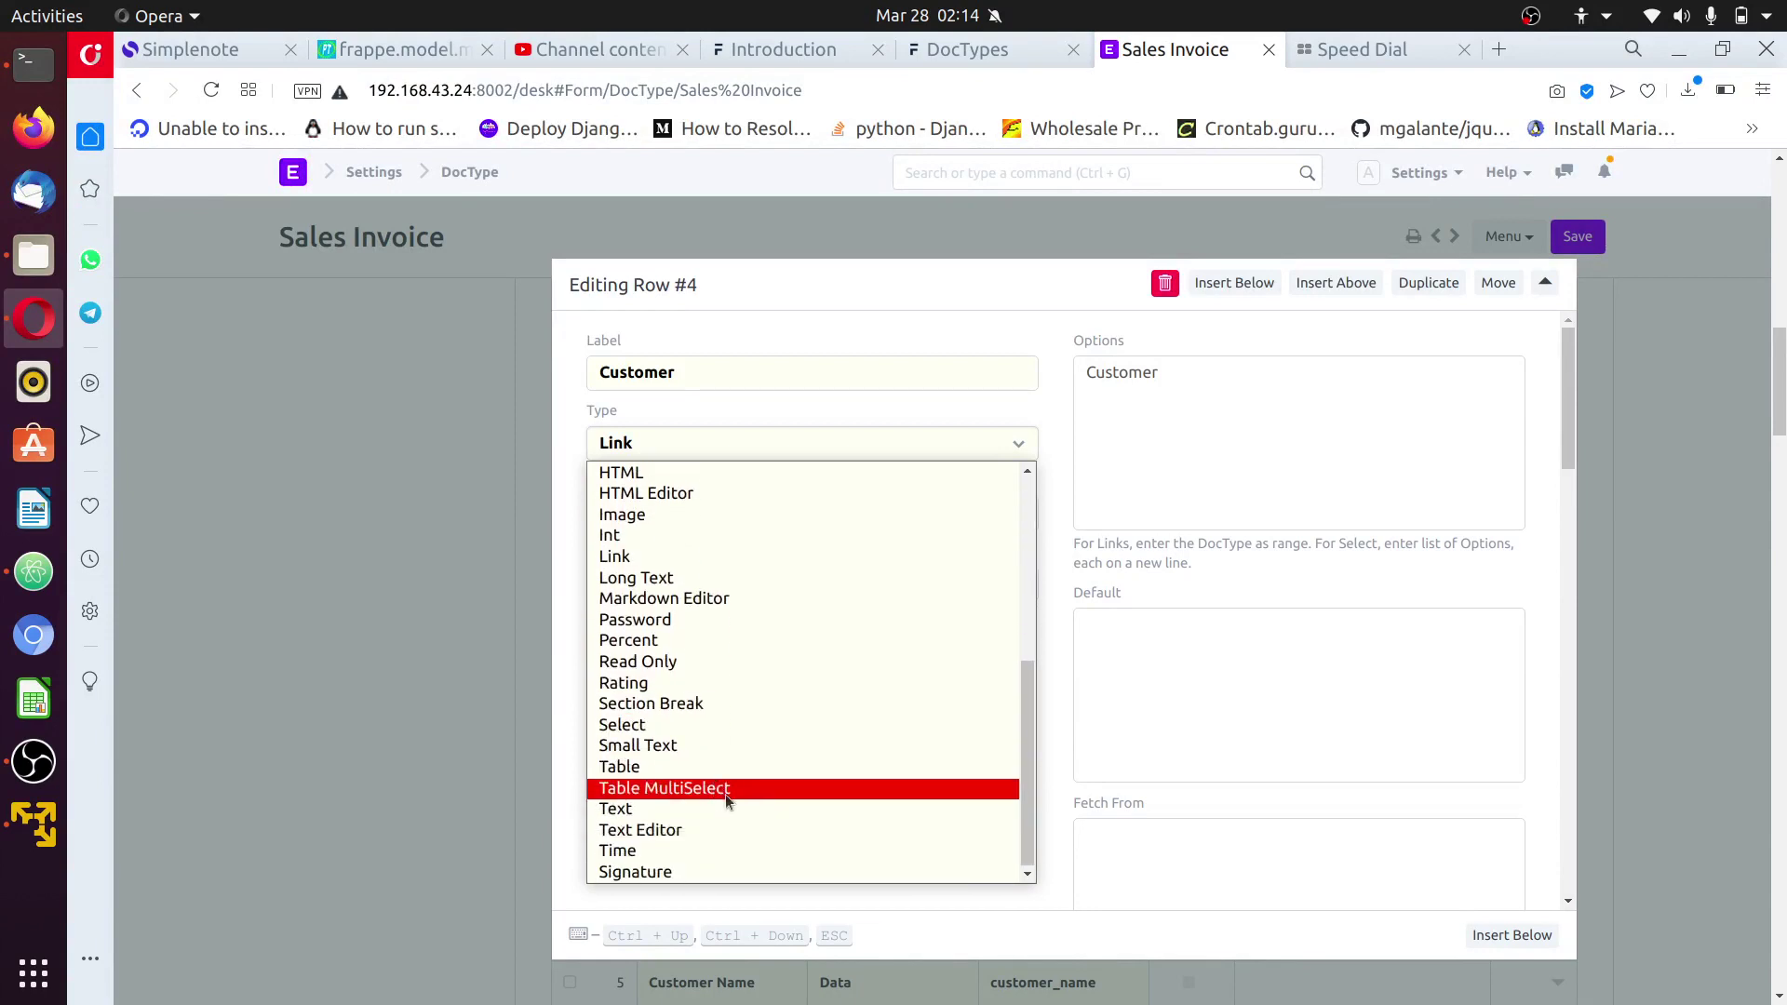
left_click(1053, 596)
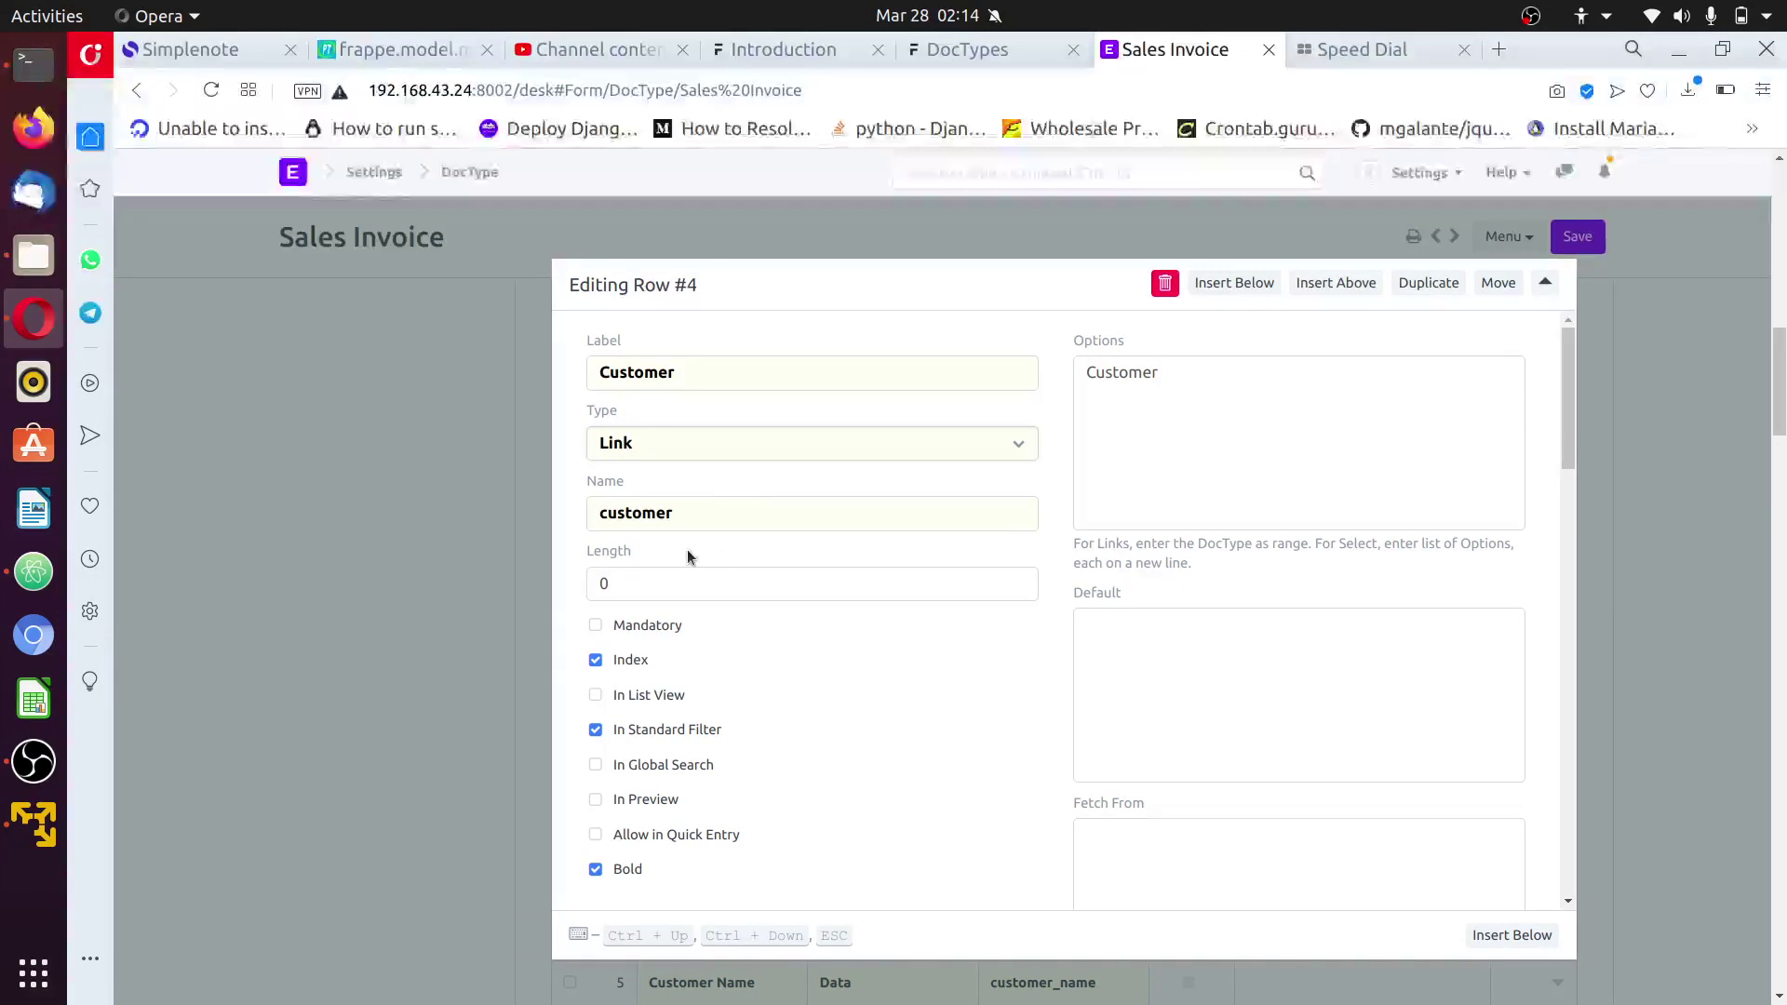
Step: Highlight the customer field name, then switch to the Understanding DocTypes docs tab
double_click(741, 508)
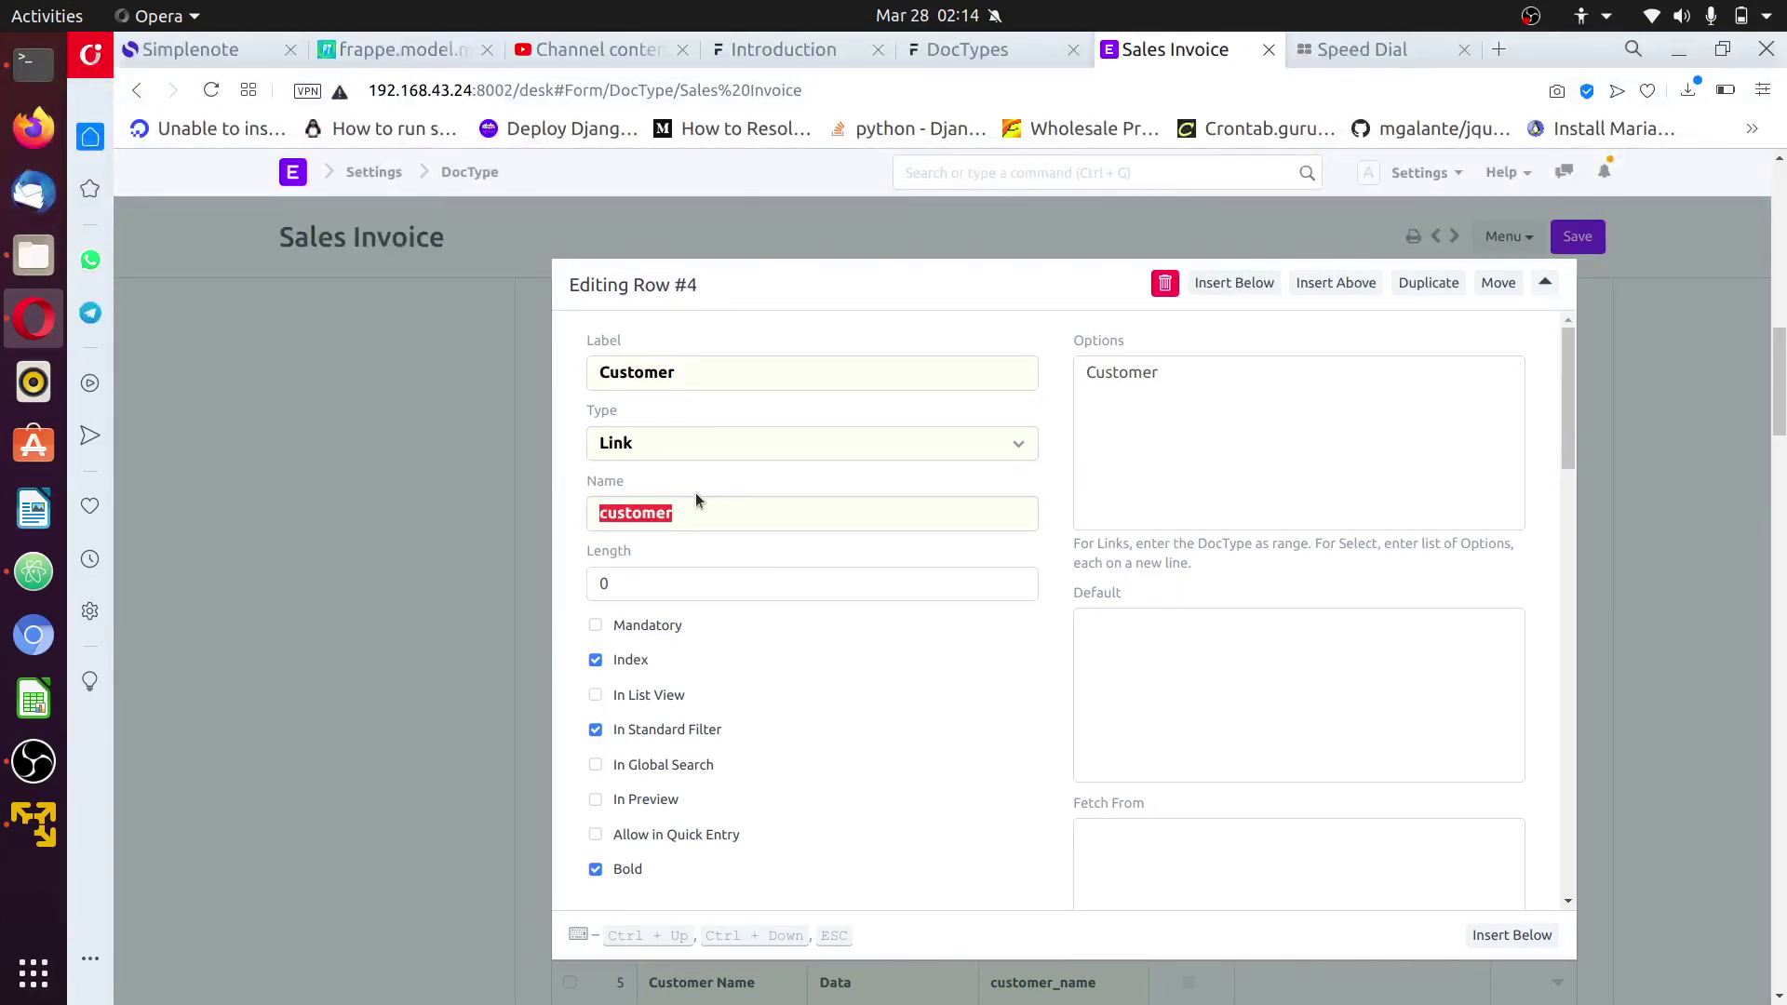
scroll(974, 726, "down", 4)
scroll(754, 606, "up", 2)
scroll(1160, 524, "up", 5)
left_click(958, 49)
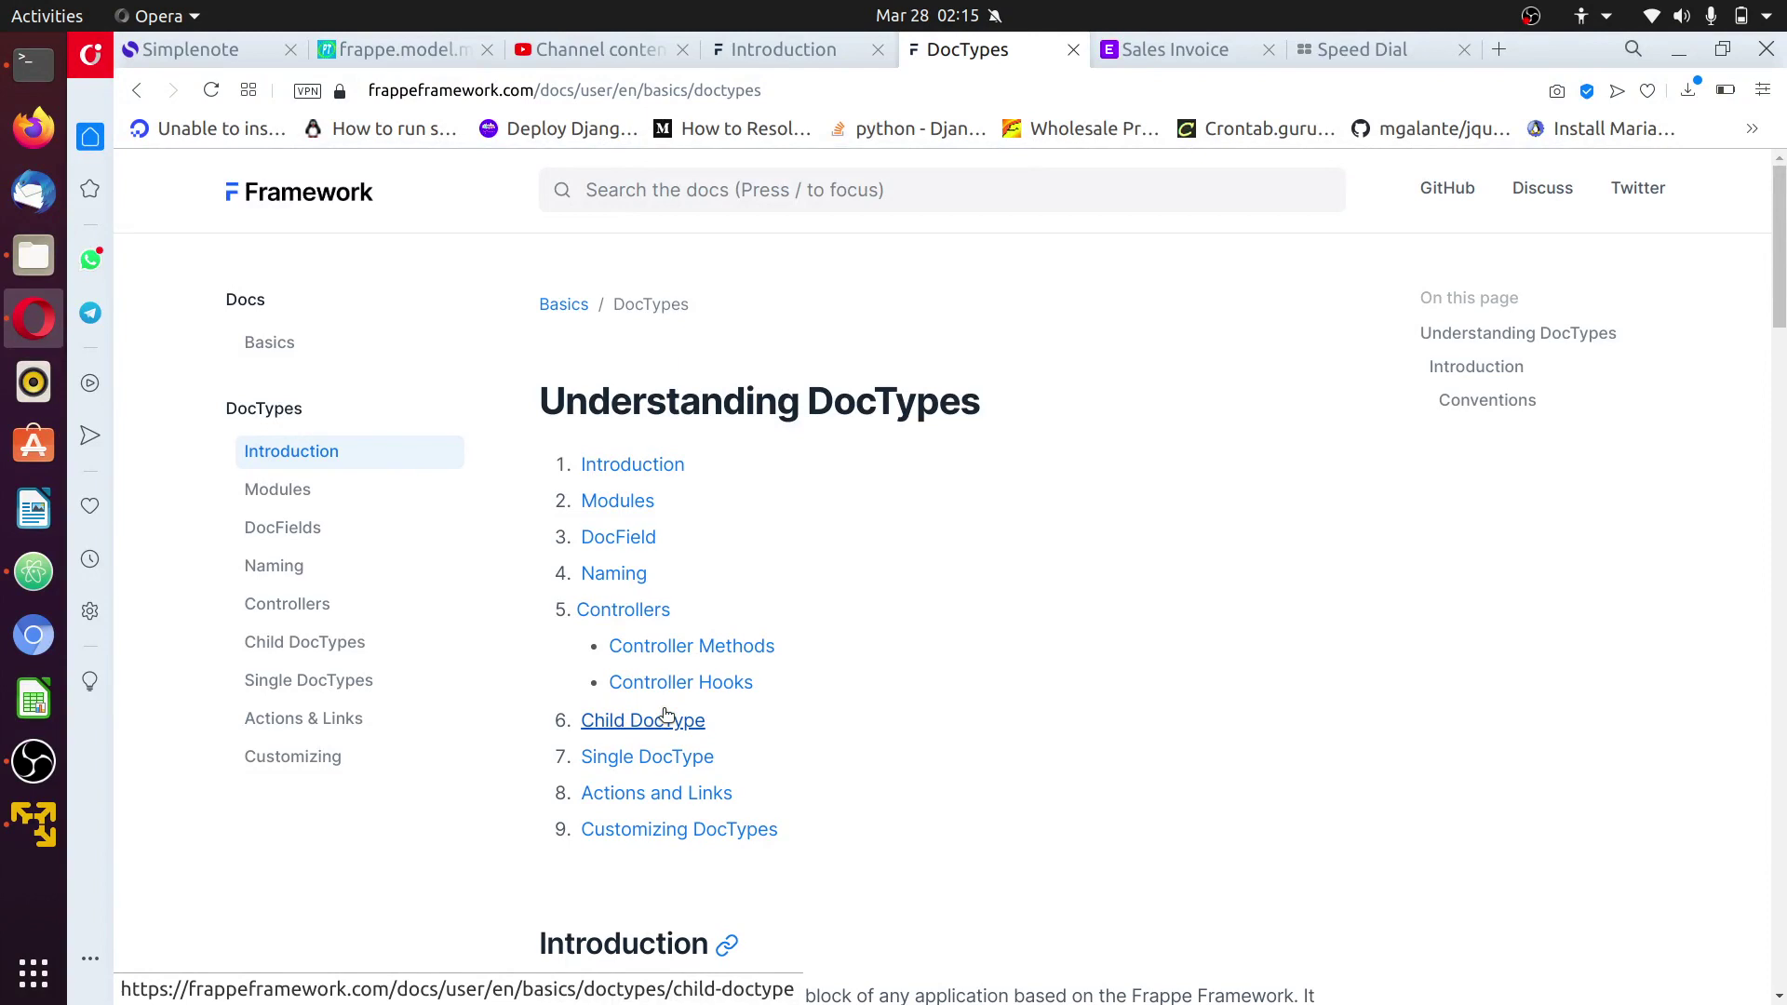
Step: Close the Customer field editor, go back to the Sales Invoice list and start New Sales Invoice 1
left_click(1160, 47)
left_click(399, 462)
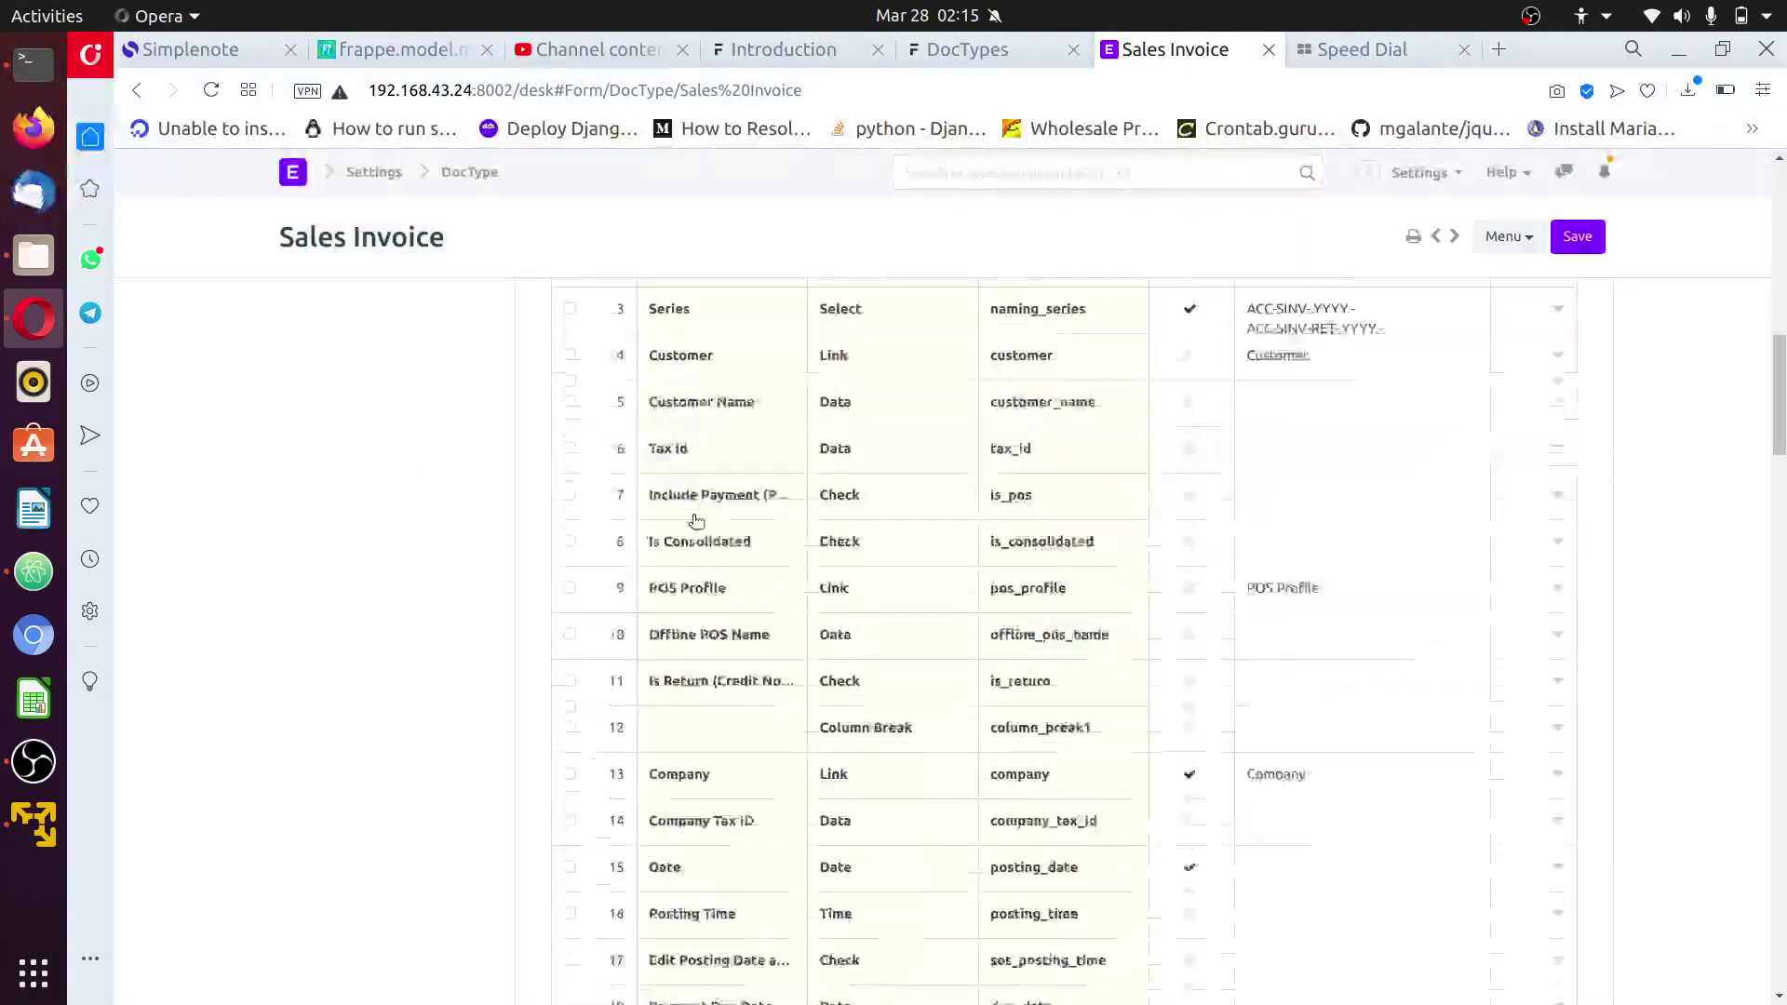
scroll(687, 554, "up", 4)
scroll(687, 554, "up", 4)
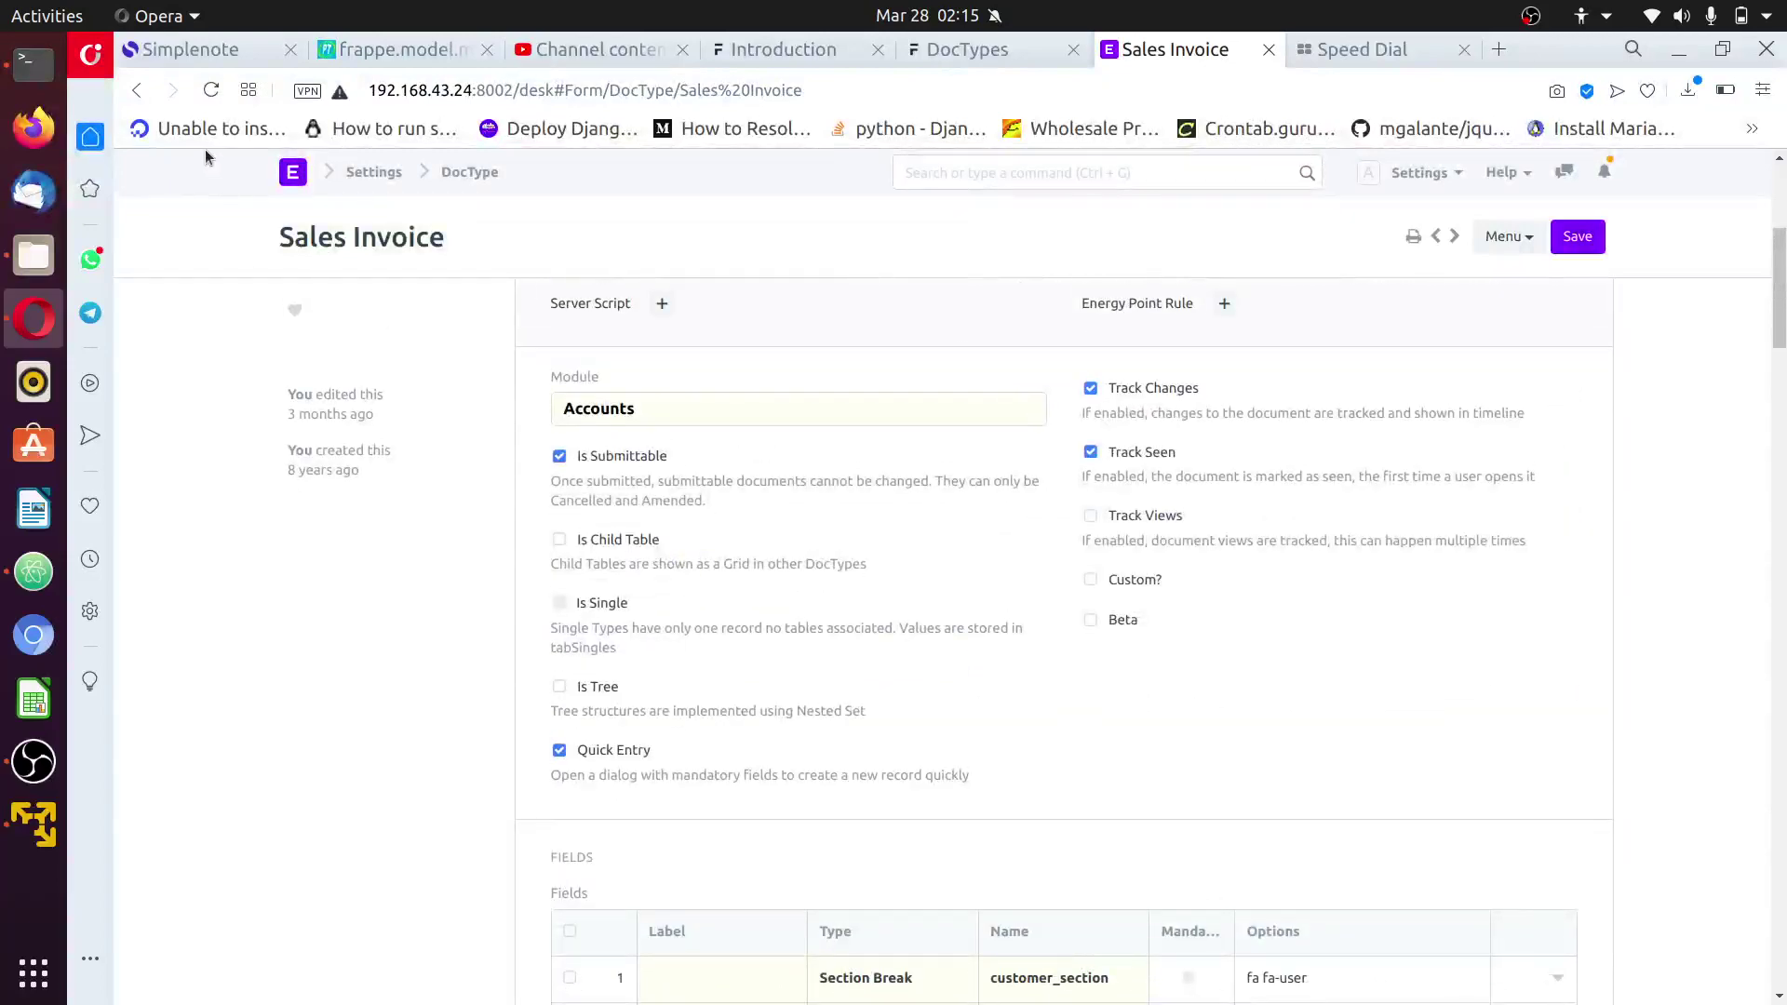
left_click(136, 89)
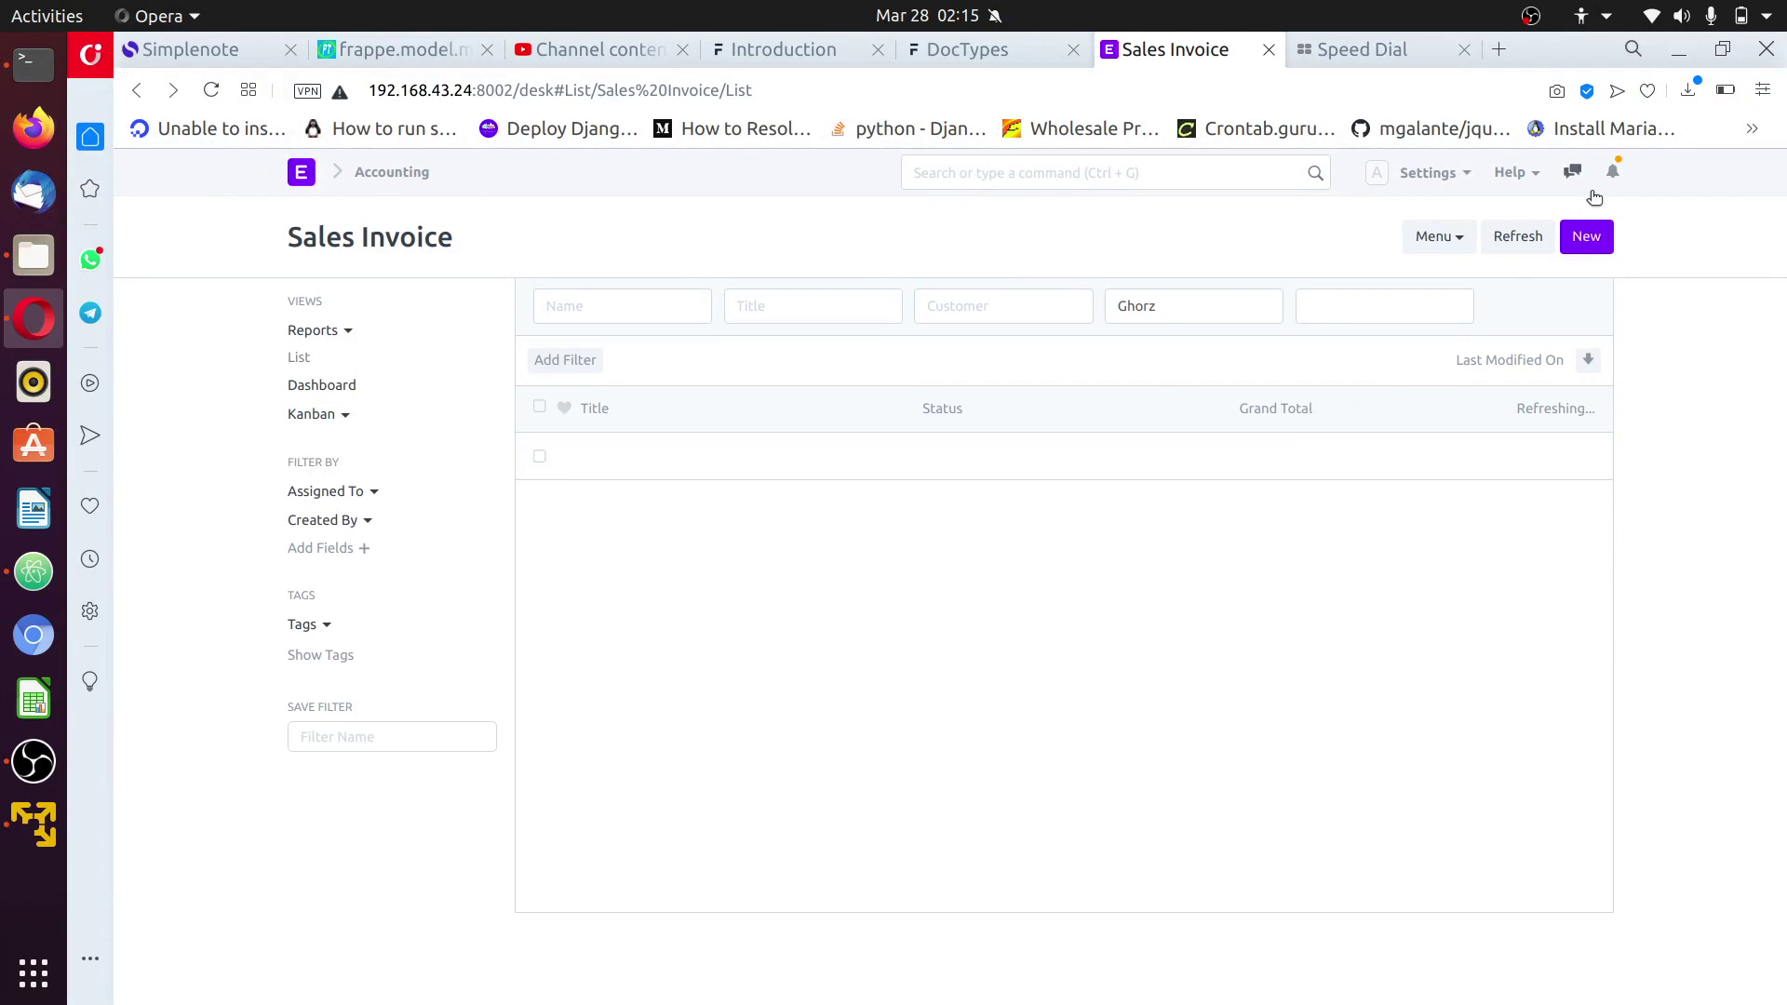
left_click(1587, 239)
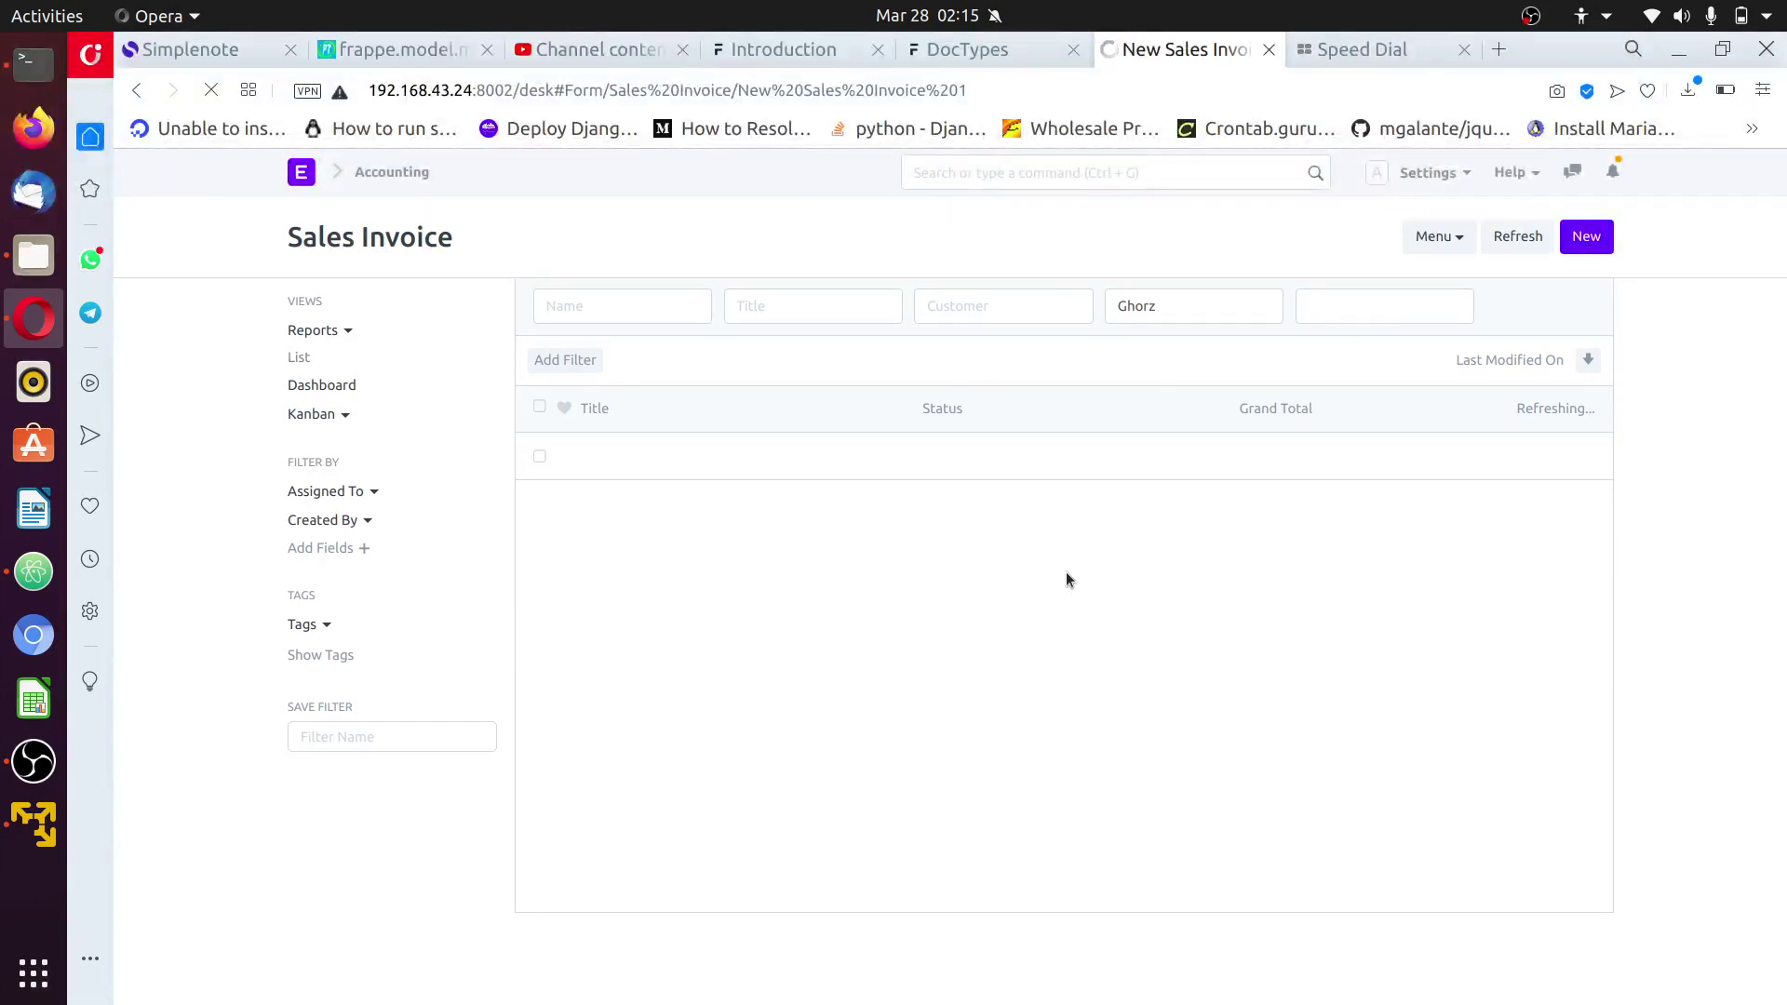
scroll(934, 742, "down", 6)
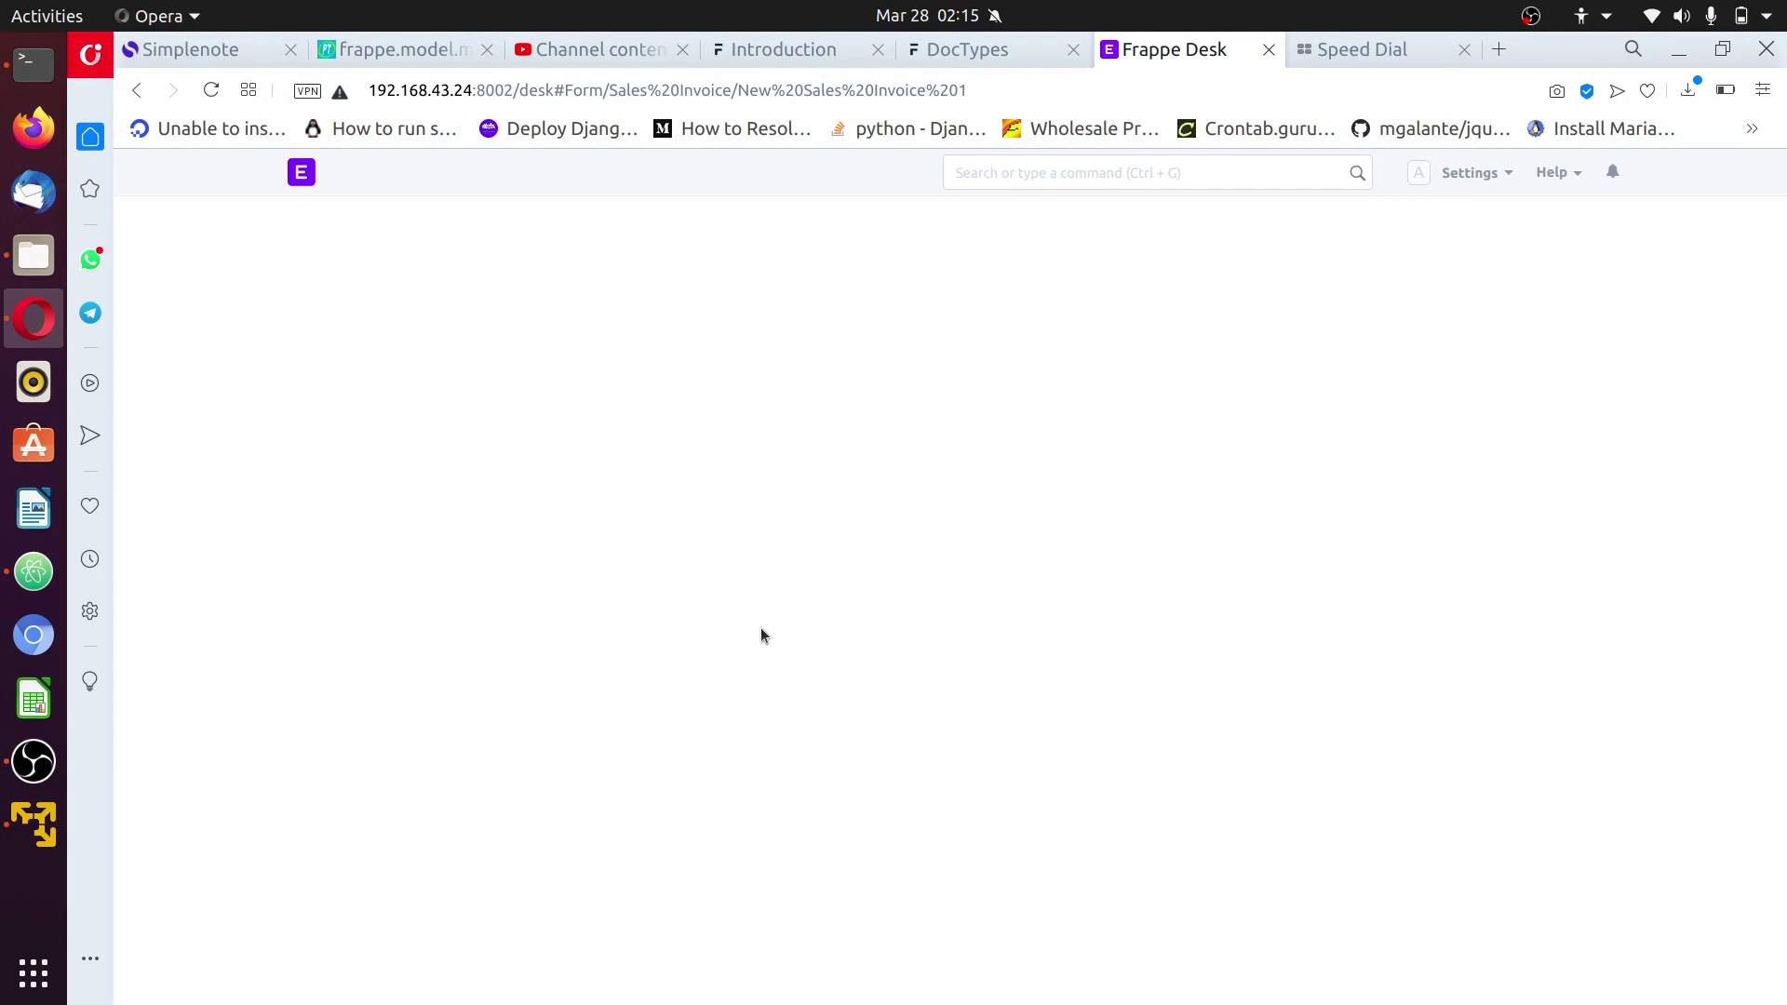
Step: Scroll the Understanding DocTypes page to the ToDo List image and Form View paragraph
left_click(975, 59)
scroll(998, 741, "down", 3)
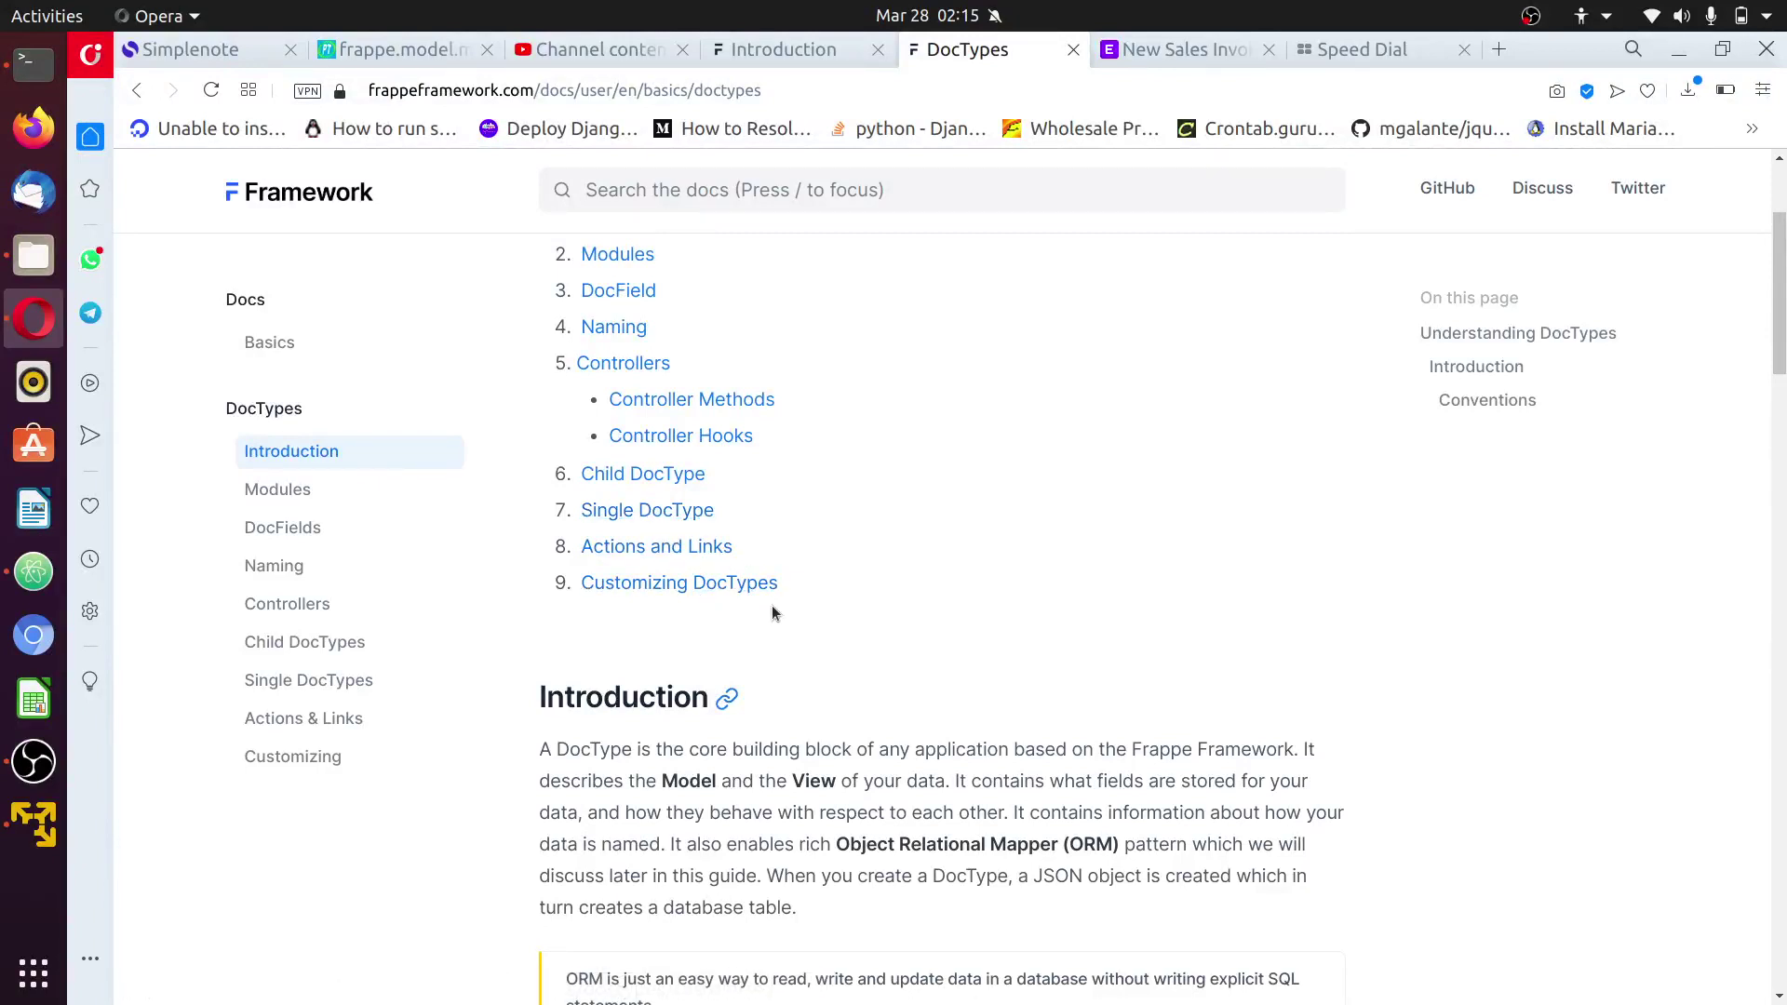
scroll(791, 607, "down", 2)
scroll(845, 600, "up", 5)
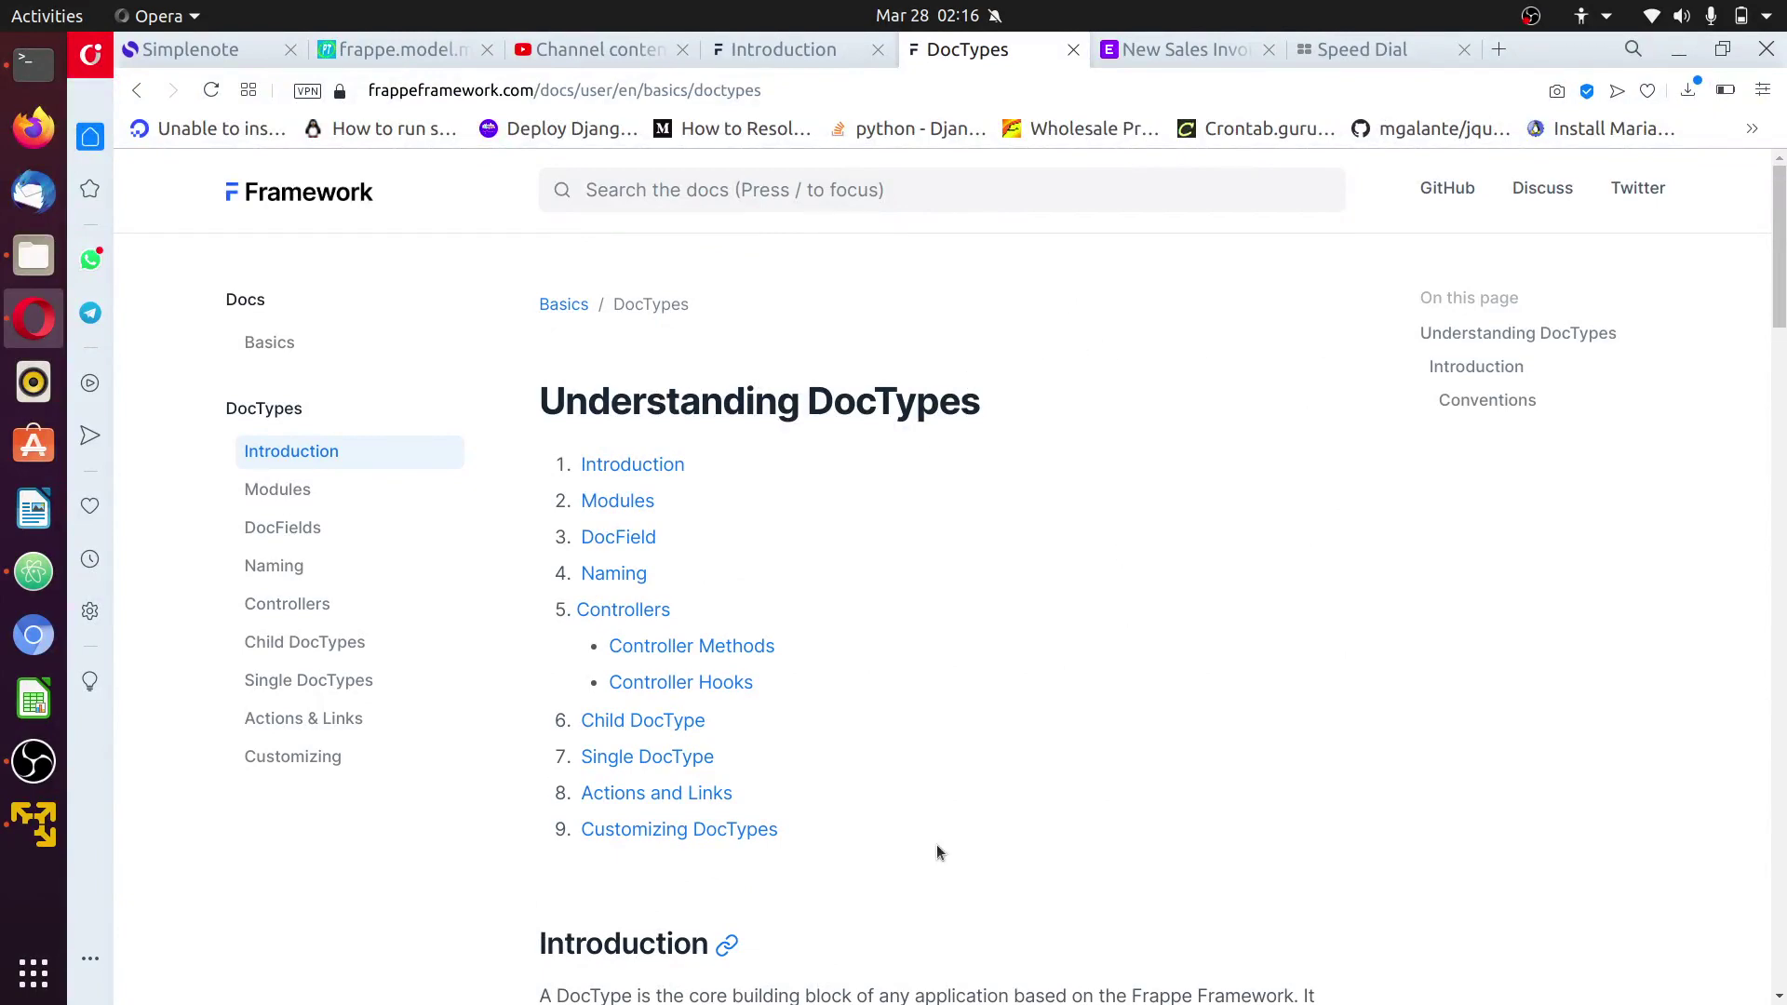
scroll(936, 846, "down", 3)
scroll(1149, 679, "up", 3)
scroll(1150, 683, "down", 6)
scroll(1151, 682, "down", 5)
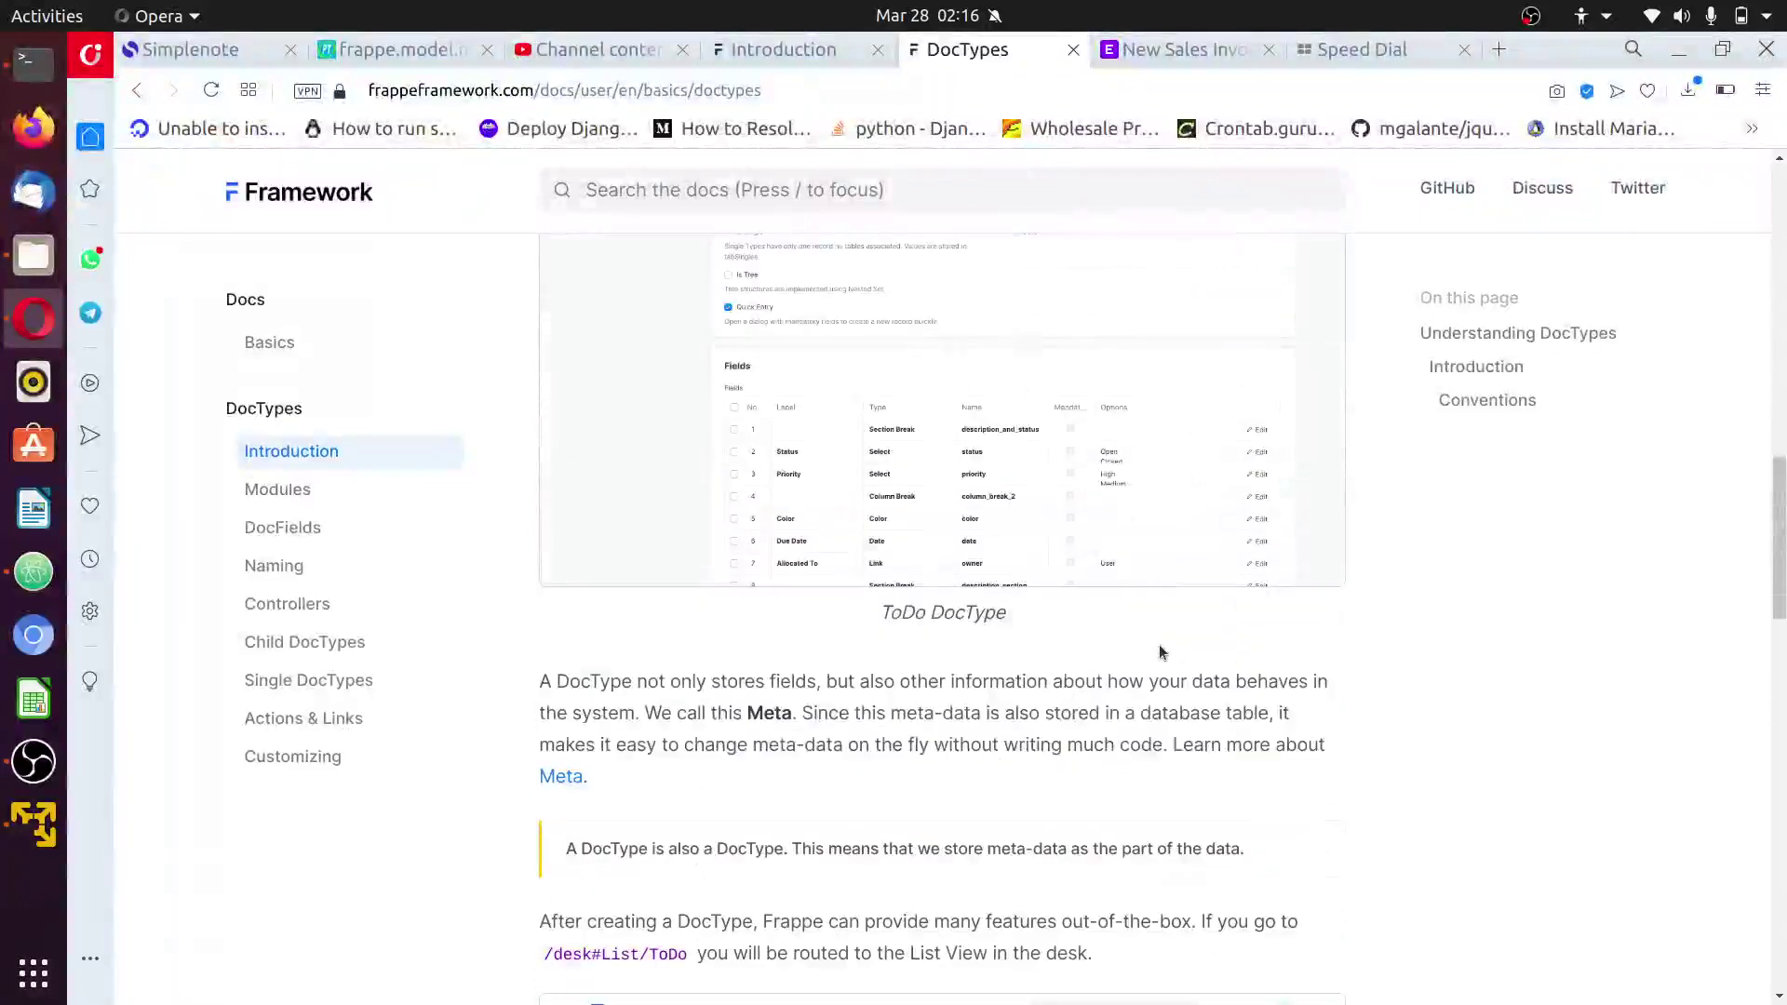
scroll(1160, 652, "up", 10)
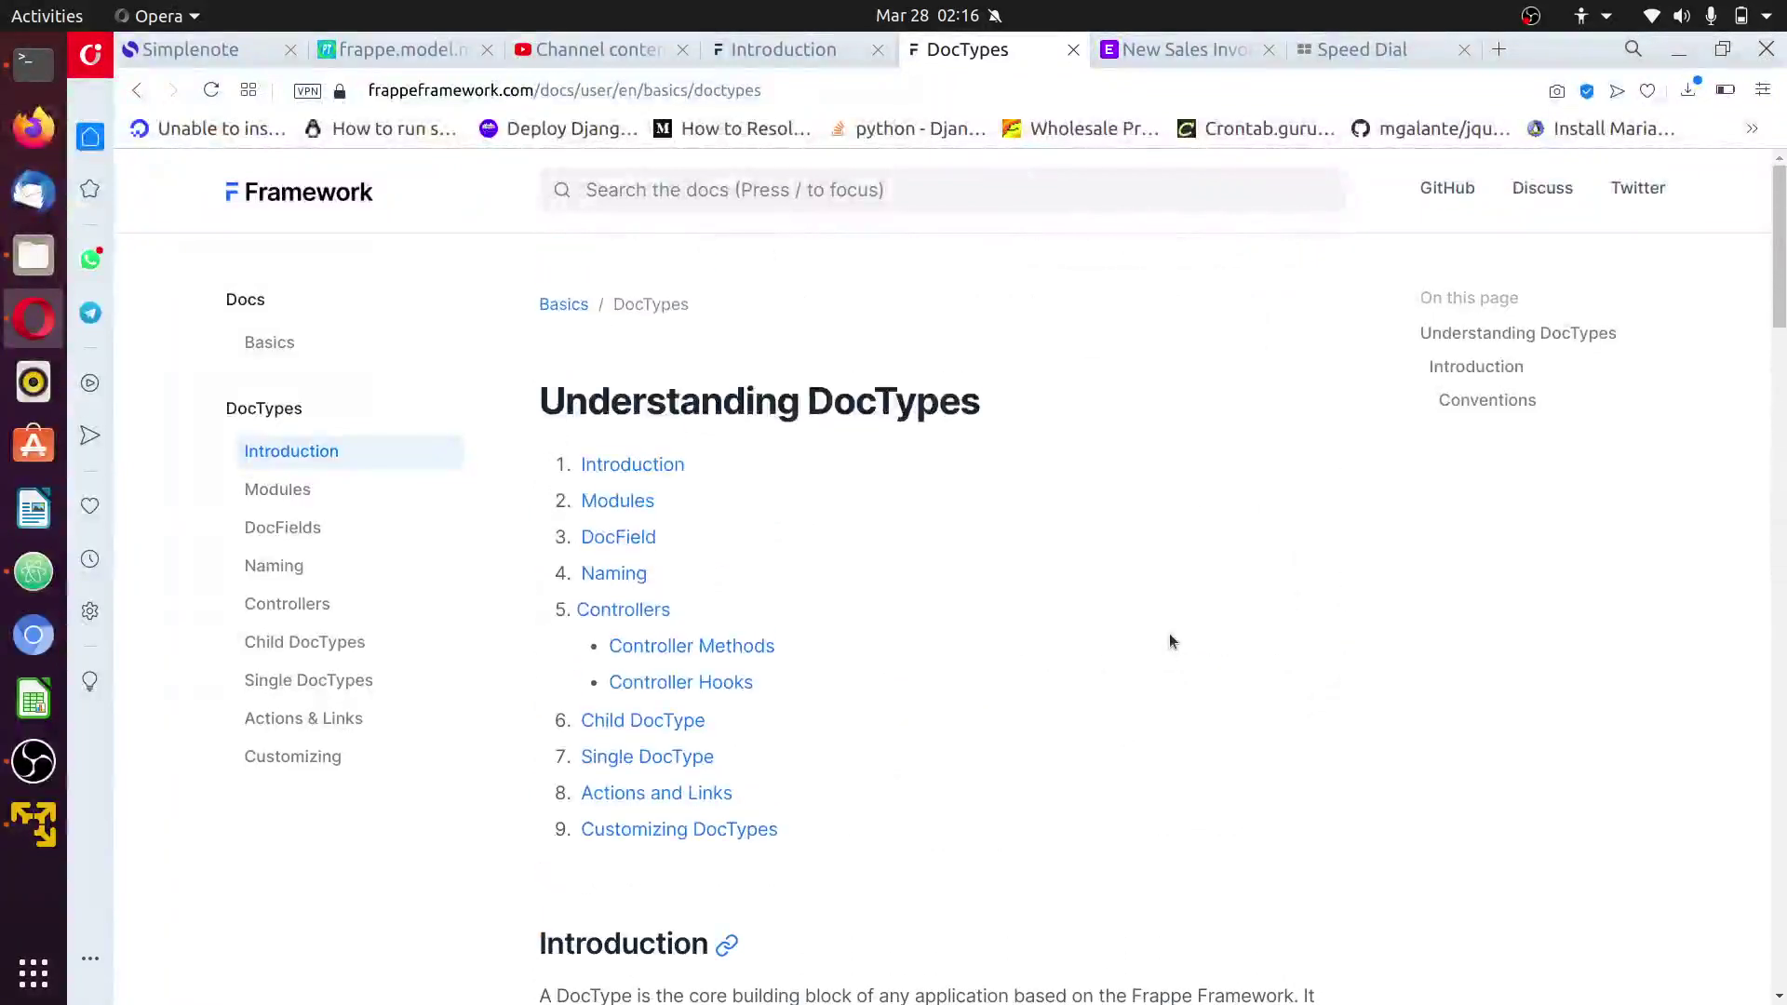
scroll(1173, 629, "down", 4)
scroll(1189, 622, "up", 2)
scroll(1192, 619, "down", 8)
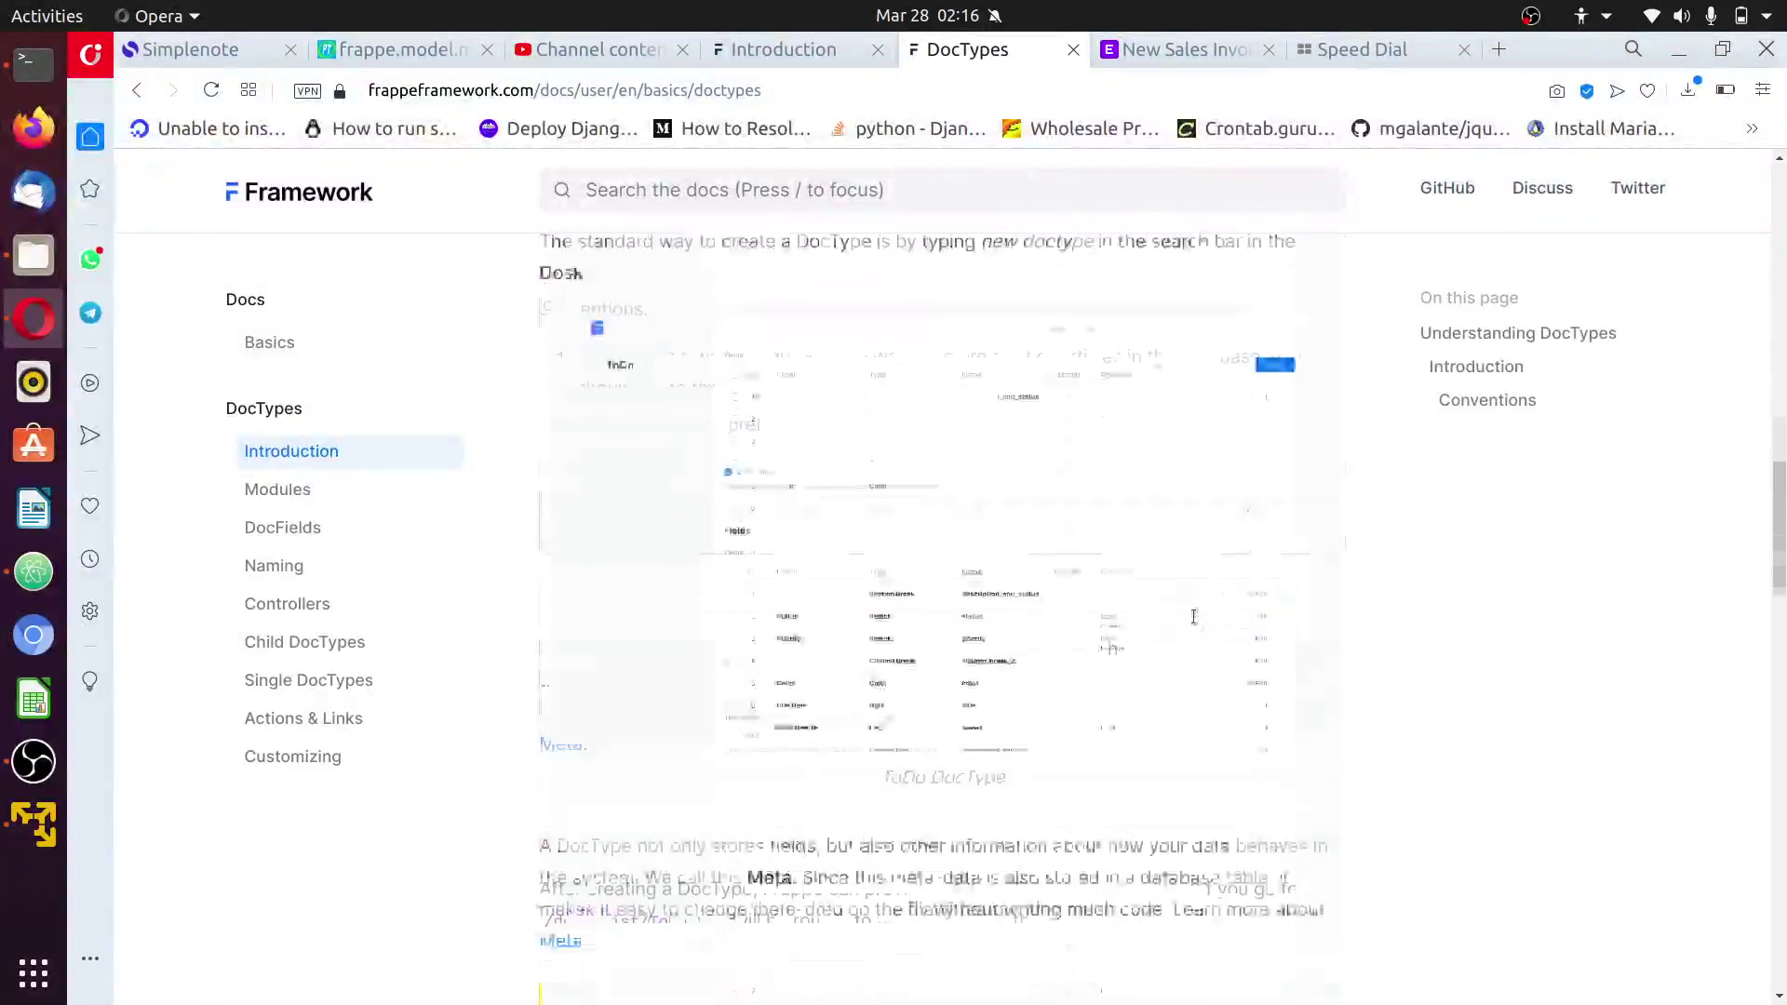
scroll(1193, 617, "down", 8)
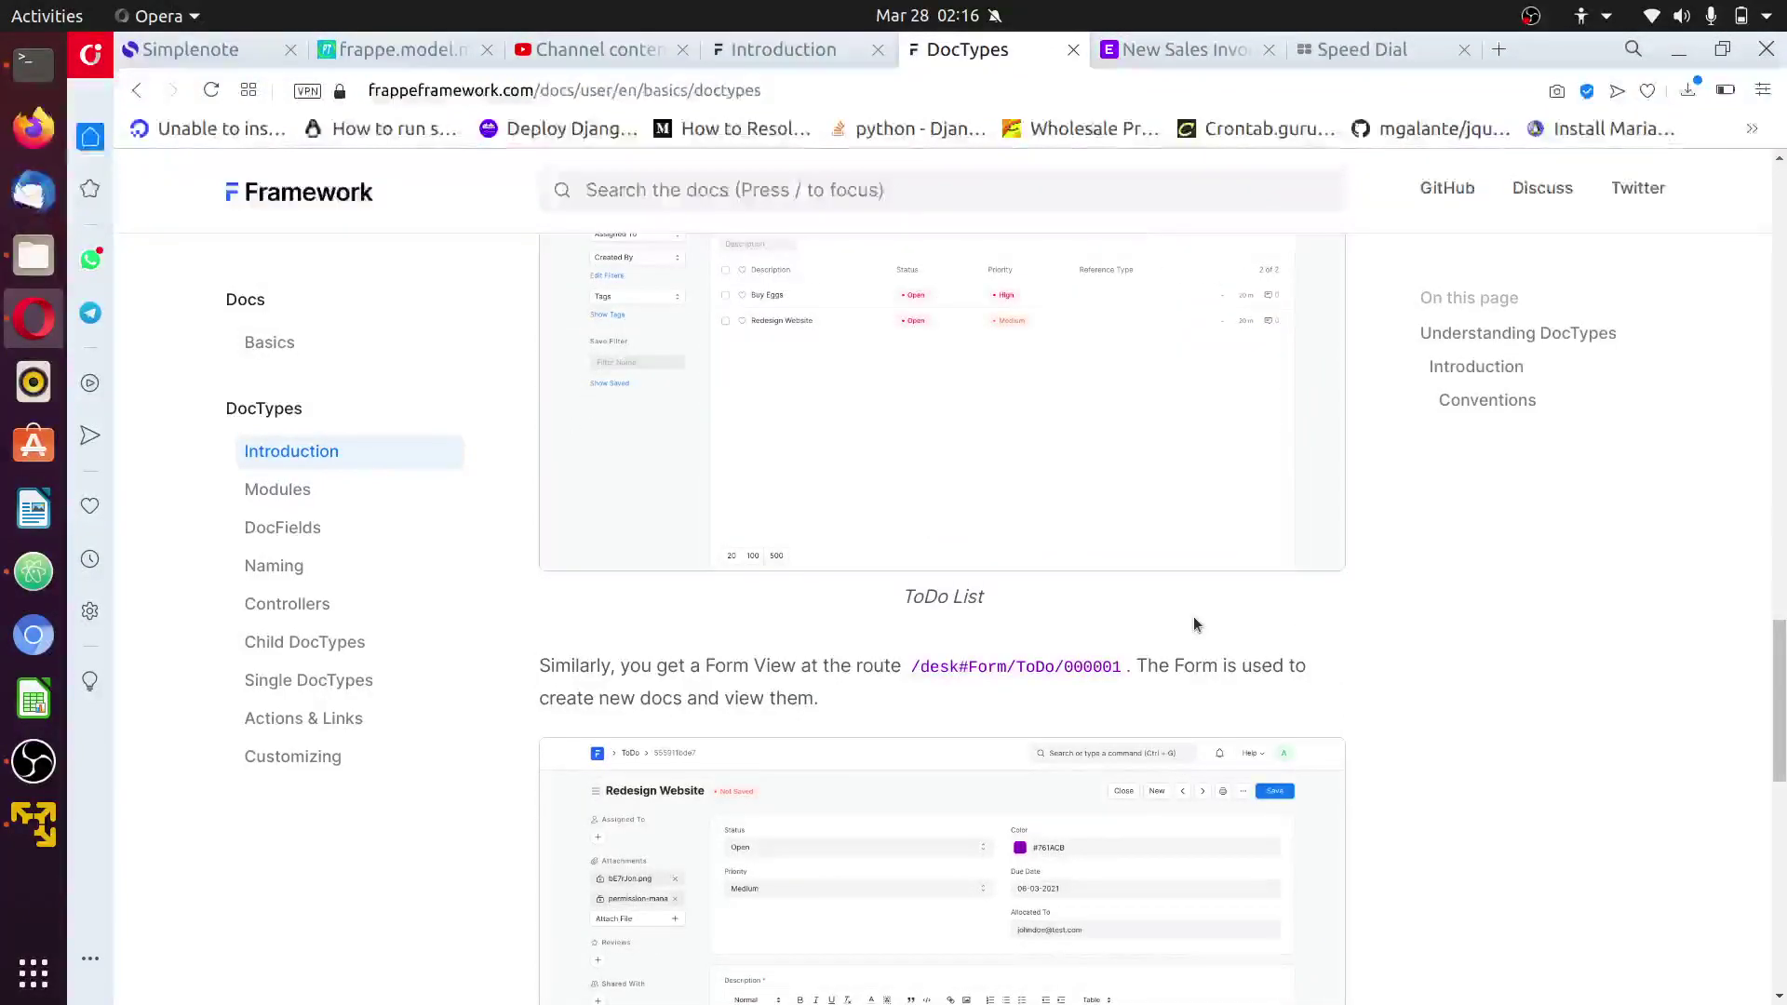